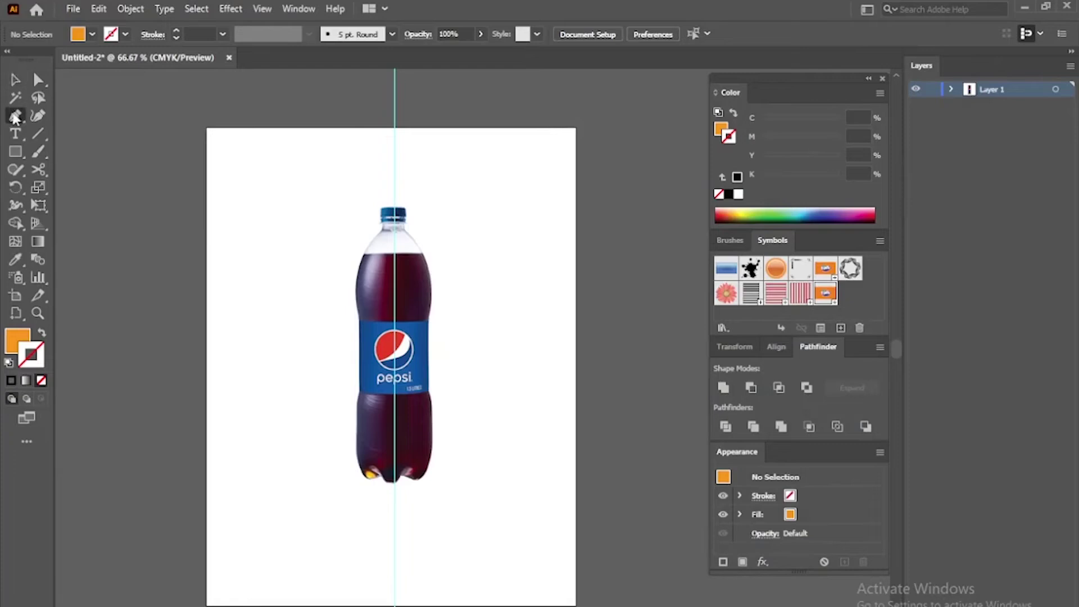
# - Zoom in on the cap and place the first Pen anchor at its top centre
pyautogui.scroll(1, 397, 231)
pyautogui.scroll(1, 396, 230)
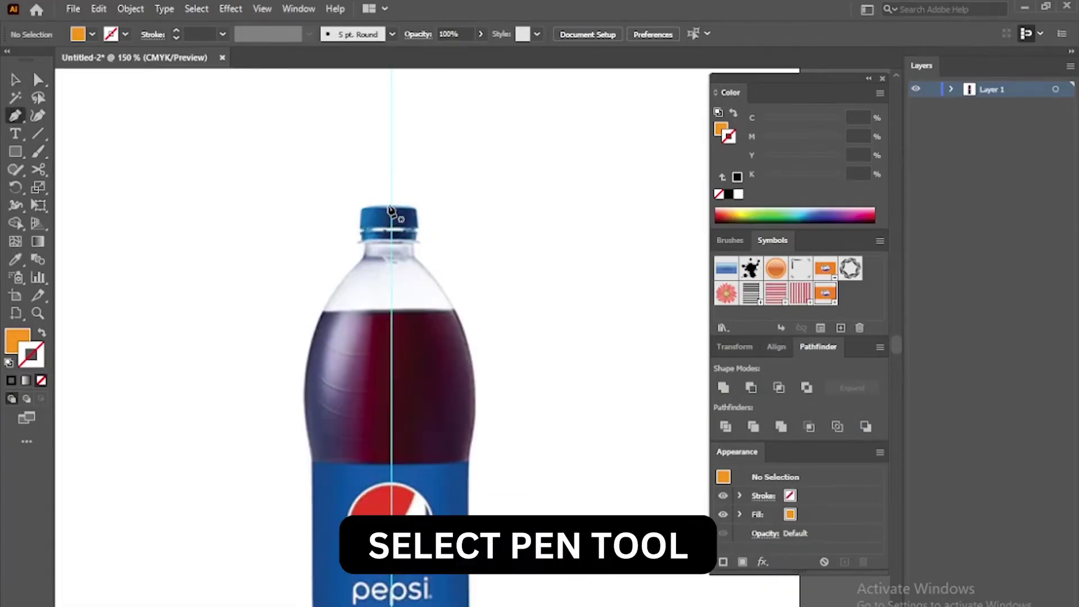
pyautogui.scroll(1, 391, 212)
pyautogui.scroll(1, 395, 243)
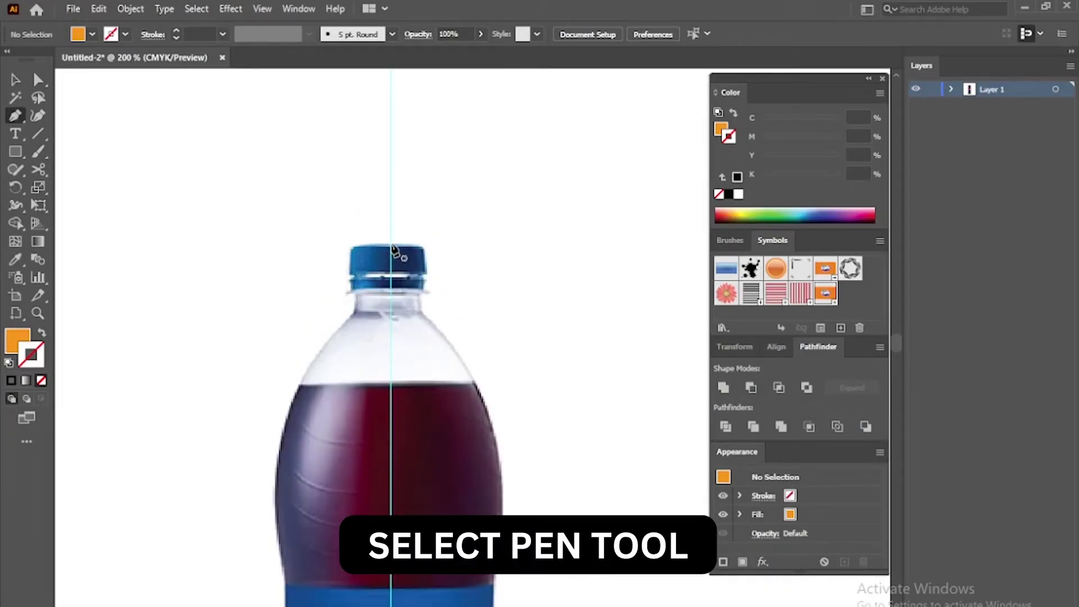
pyautogui.moveTo(389, 244)
pyautogui.mouseDown()
pyautogui.moveTo(411, 246)
pyautogui.moveTo(426, 280)
pyautogui.mouseUp()
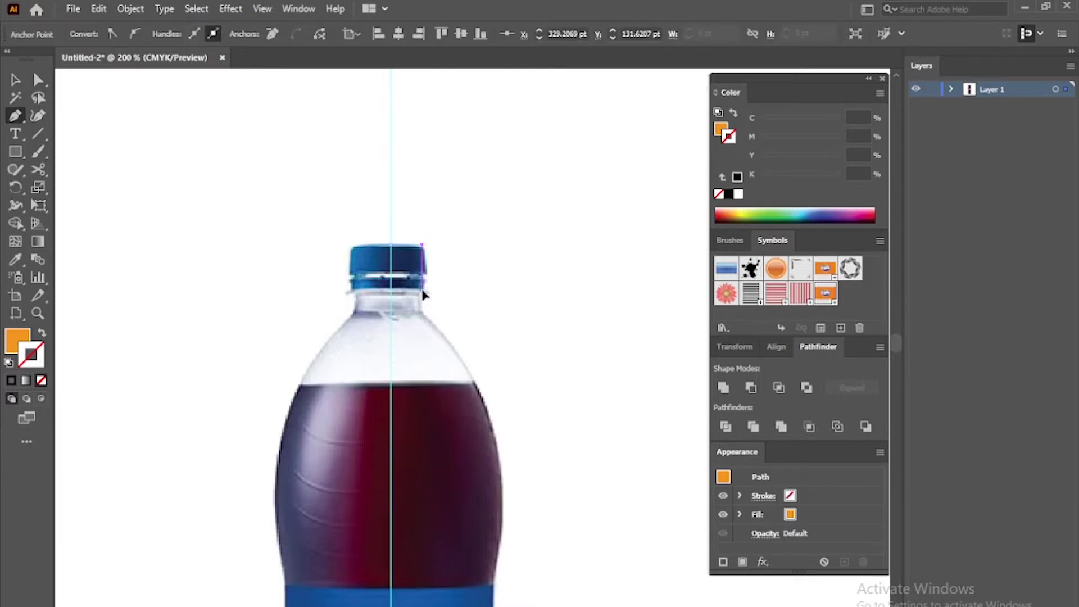
# - Trace down the cap's side, giving the path a near-black stroke and no fill
pyautogui.click(422, 289)
pyautogui.scroll(3, 423, 292)
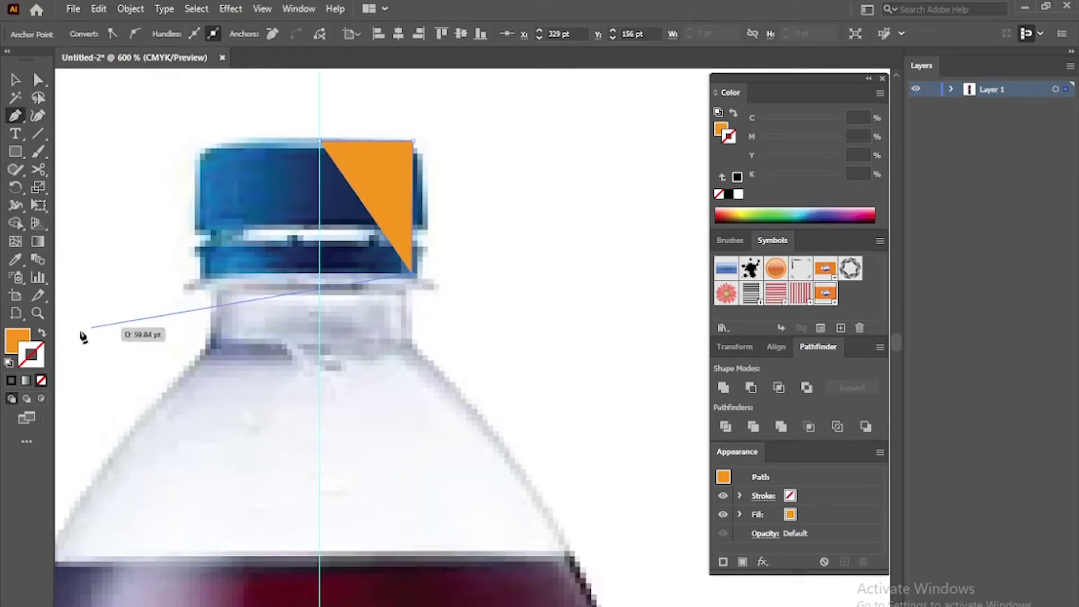
pyautogui.click(42, 333)
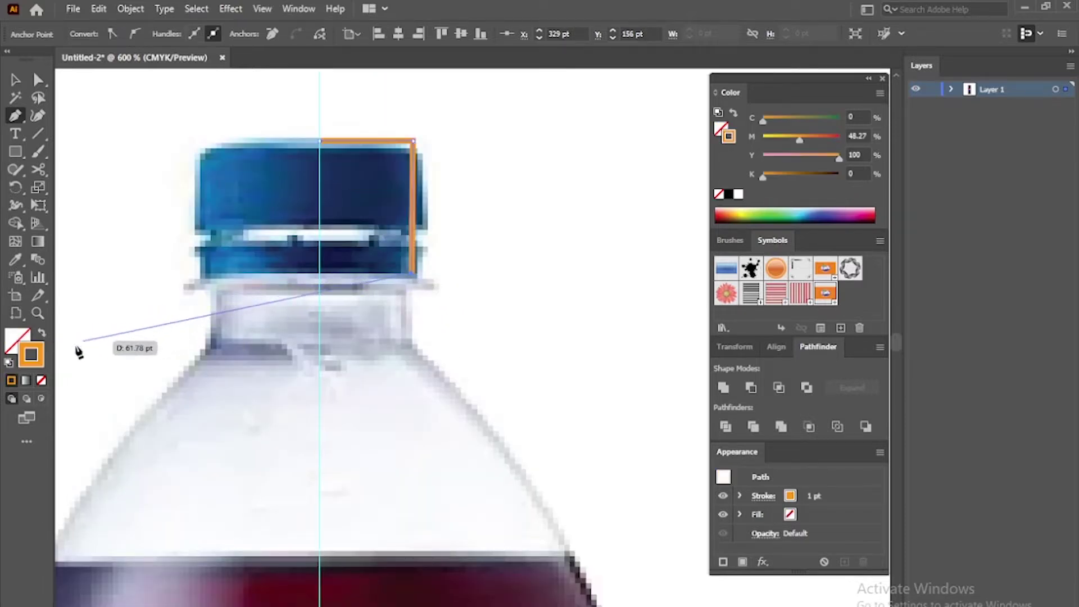
pyautogui.doubleClick(31, 354)
pyautogui.moveTo(306, 314); pyautogui.dragTo(415, 371)
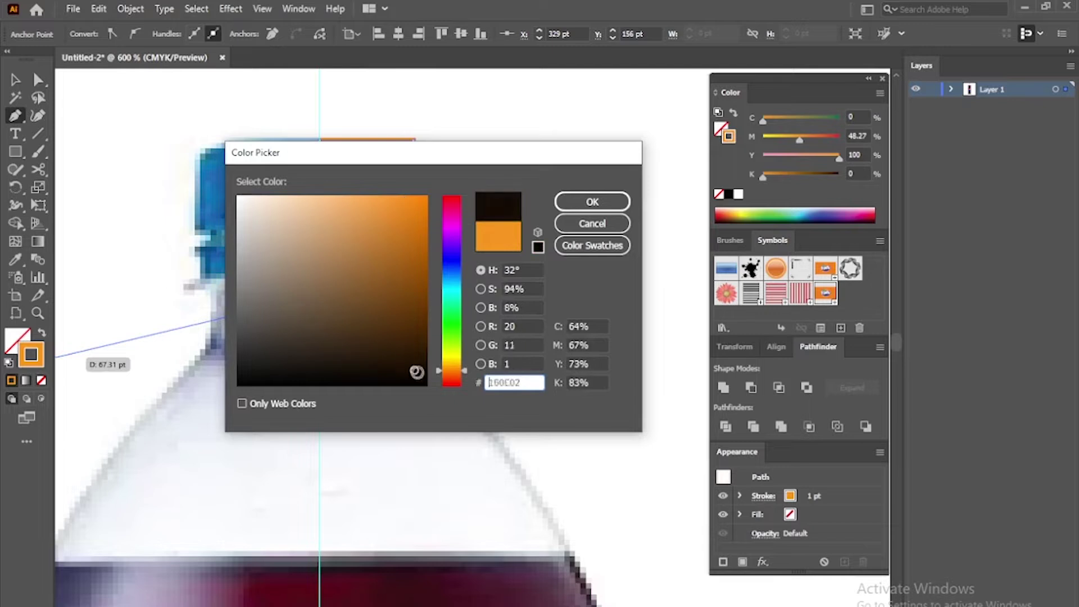
pyautogui.click(592, 201)
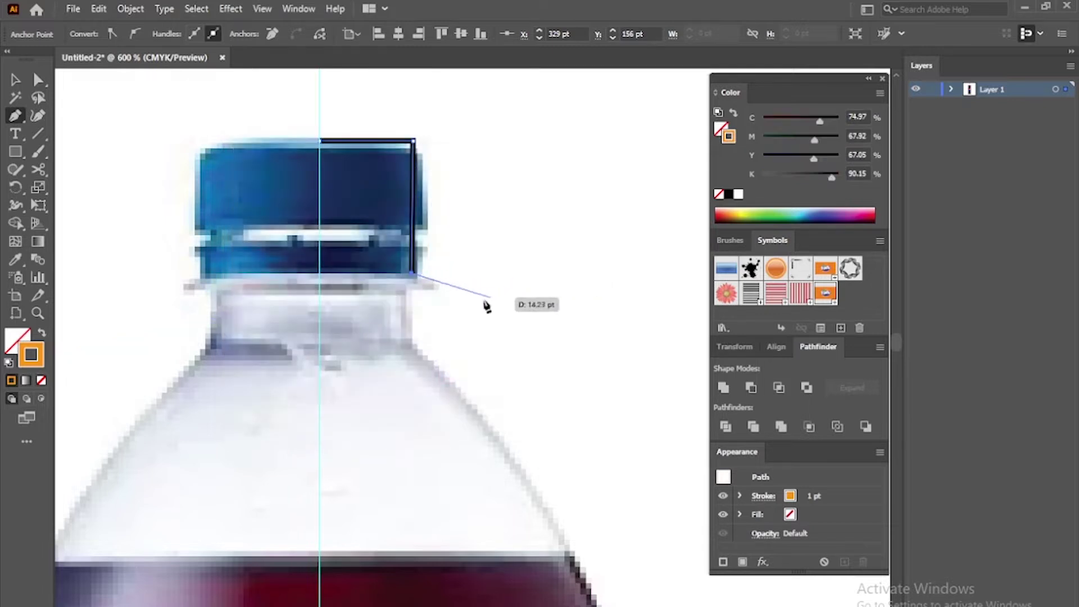
pyautogui.click(436, 287)
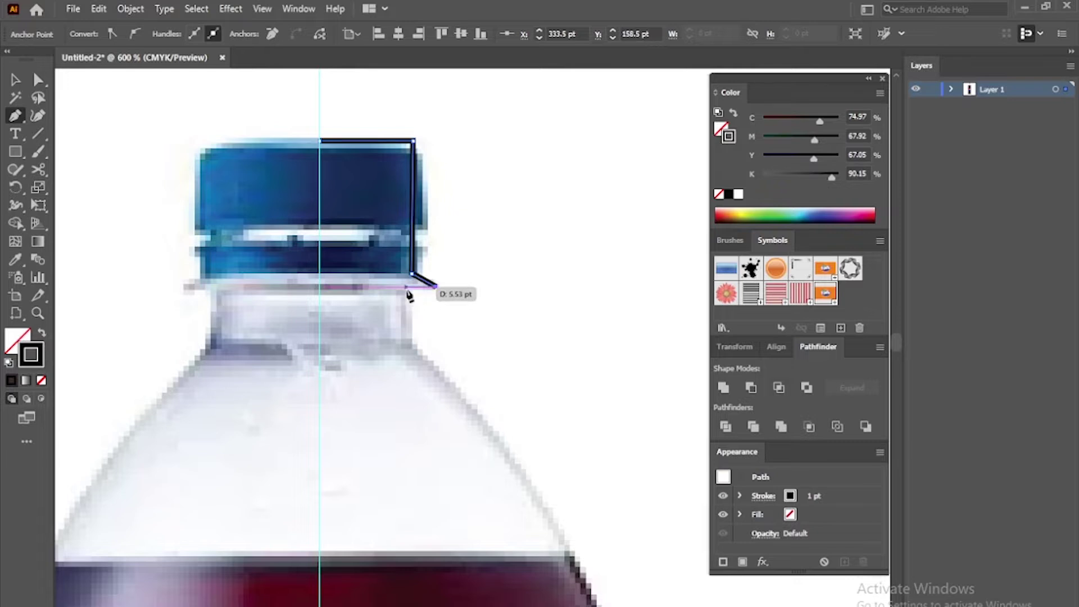
# - Extend the outline down the neck's edge and curve it along the shoulder
pyautogui.click(405, 287)
pyautogui.click(409, 347)
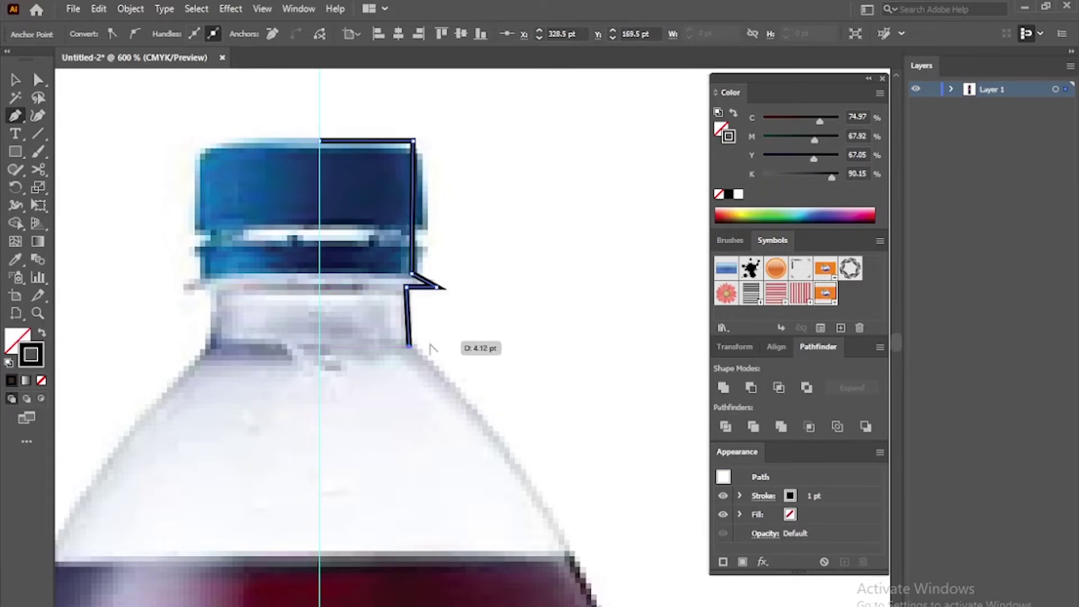
pyautogui.hotkey('ctrl', '-')
pyautogui.hotkey('ctrl', '-')
pyautogui.moveTo(489, 314); pyautogui.dragTo(502, 436)
pyautogui.scroll(-3, 502, 394)
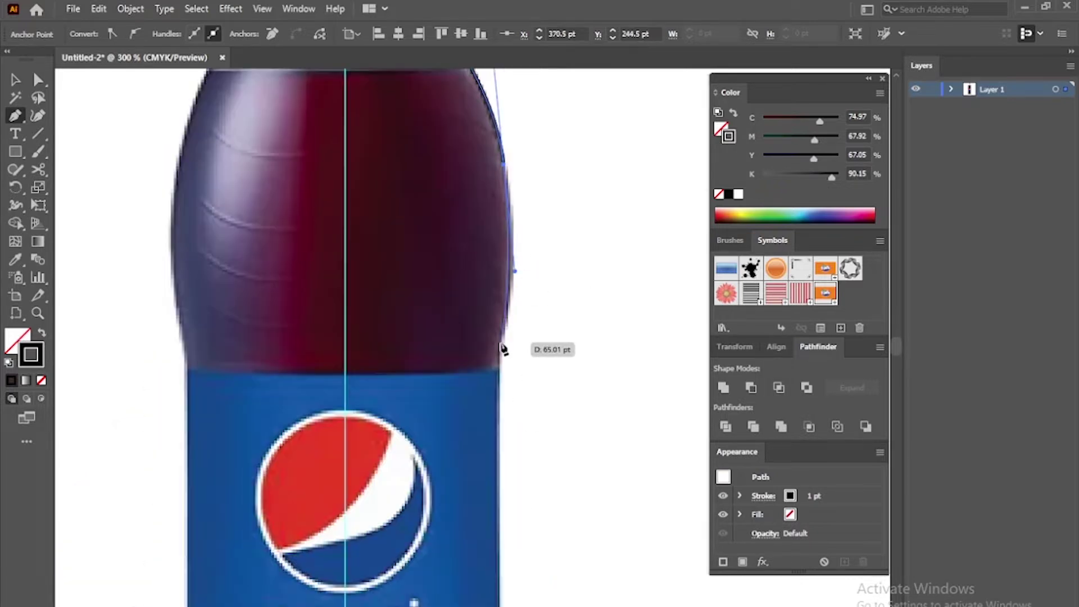
pyautogui.moveTo(503, 348); pyautogui.dragTo(499, 347)
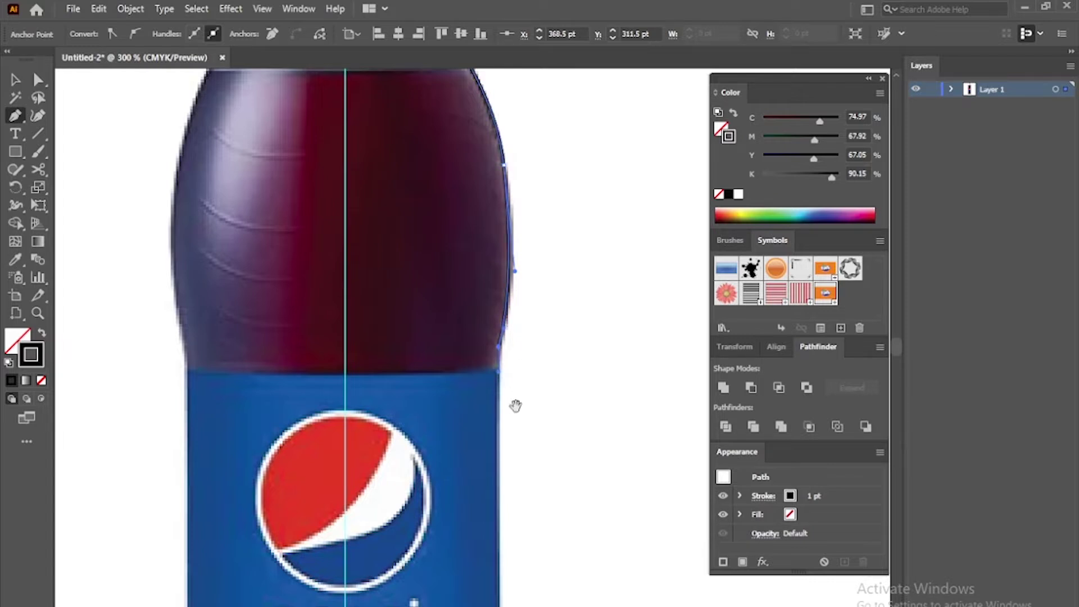
# - Continue the outline down the body edge and around the base to the centre guide
pyautogui.scroll(-5, 523, 427)
pyautogui.scroll(-3, 500, 438)
pyautogui.moveTo(487, 384); pyautogui.dragTo(483, 429)
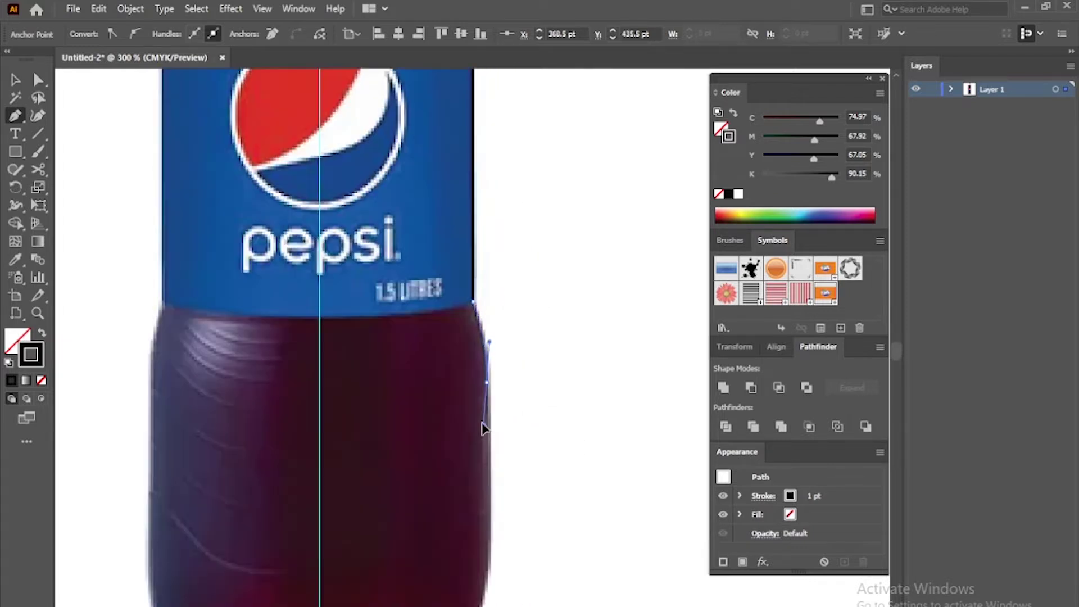
pyautogui.scroll(-3, 491, 445)
pyautogui.moveTo(492, 278)
pyautogui.mouseDown()
pyautogui.moveTo(494, 395)
pyautogui.moveTo(512, 406)
pyautogui.moveTo(472, 433)
pyautogui.mouseUp()
pyautogui.scroll(-3, 512, 406)
pyautogui.moveTo(404, 403); pyautogui.dragTo(376, 458)
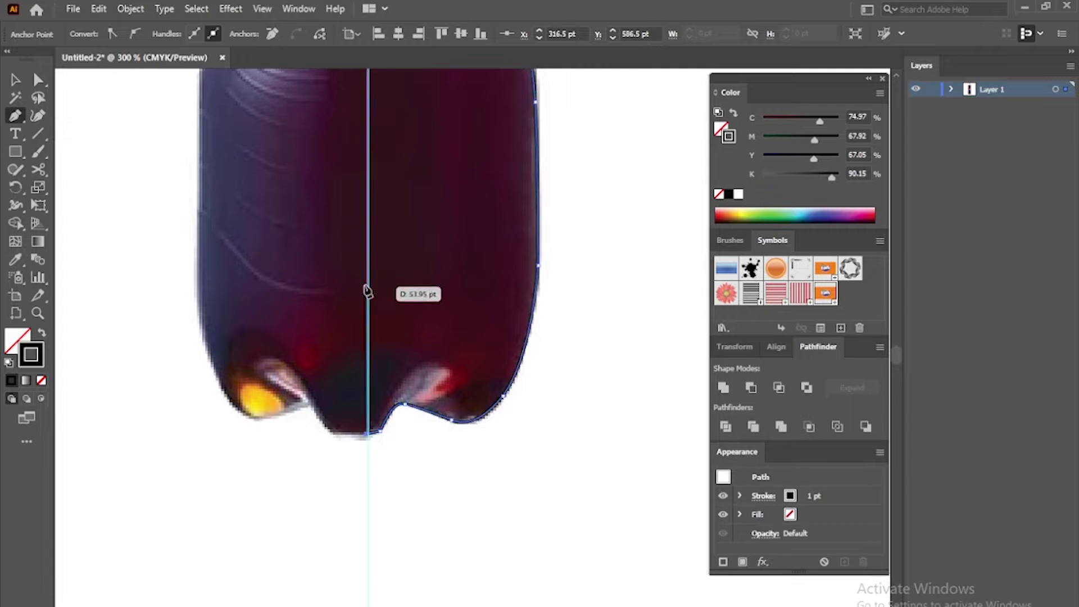
pyautogui.scroll(-5, 377, 270)
pyautogui.scroll(1, 374, 224)
pyautogui.scroll(1, 371, 393)
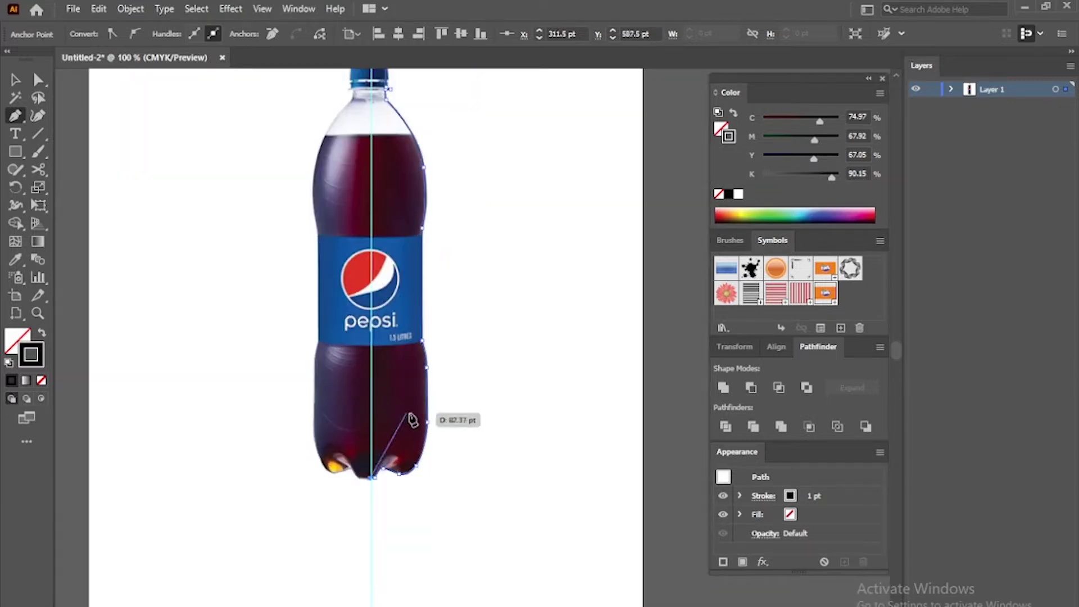
# - Drag the stray neck-spike anchor back into the cap corner
pyautogui.press('v')
pyautogui.press('a')
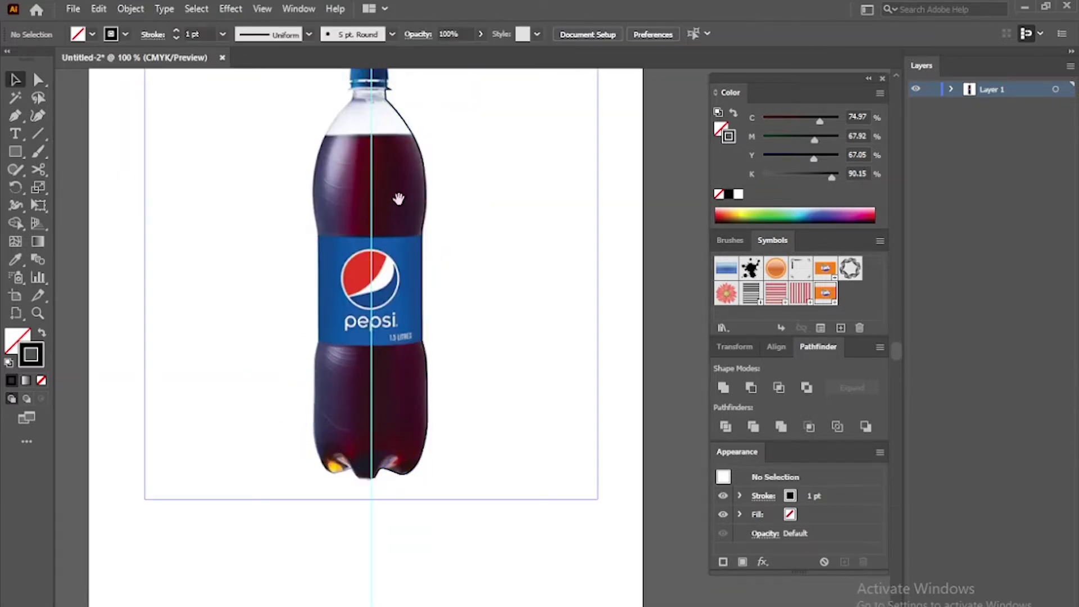
pyautogui.scroll(3, 388, 202)
pyautogui.scroll(2, 388, 203)
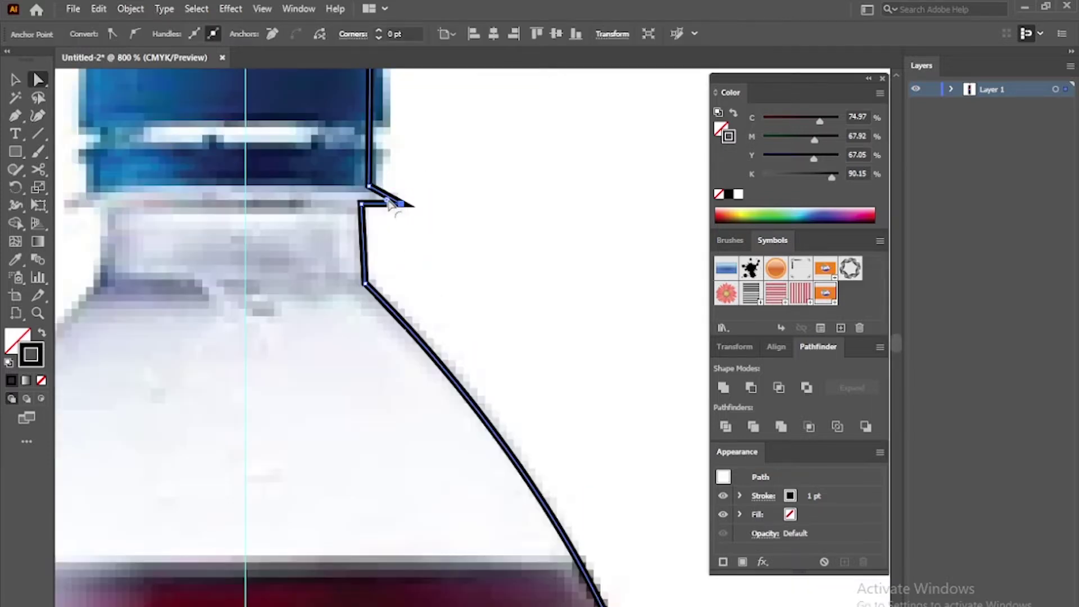
pyautogui.moveTo(394, 204); pyautogui.dragTo(370, 198)
pyautogui.scroll(-3, 426, 248)
pyautogui.scroll(1, 417, 254)
pyautogui.scroll(-2, 419, 253)
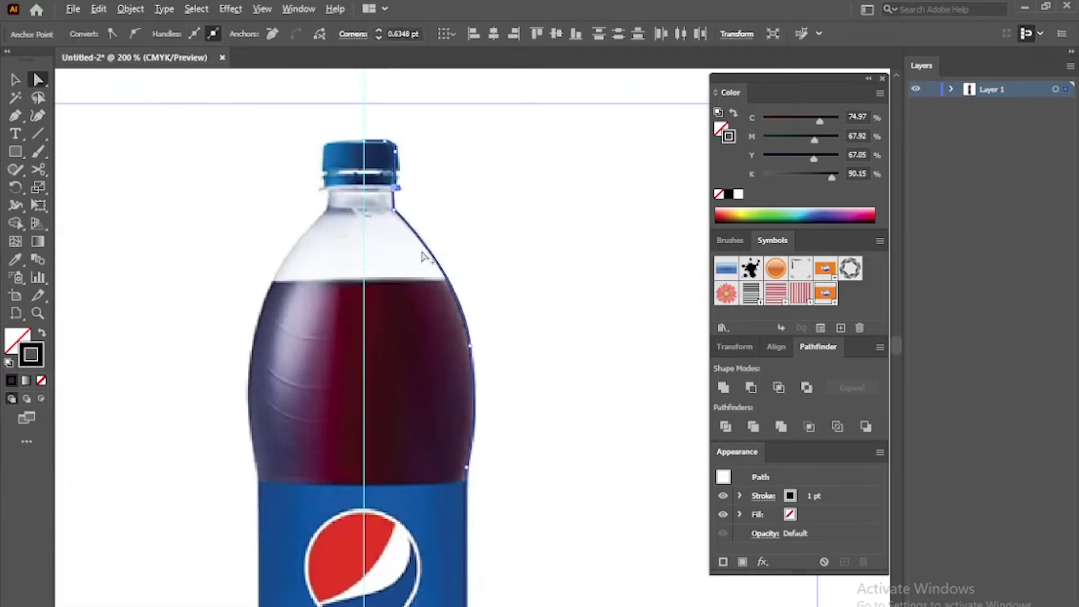
pyautogui.scroll(2, 422, 250)
# - Cut the outline at the neck base and liquid line, moving the shoulder piece right
pyautogui.moveTo(45, 171); pyautogui.dragTo(98, 187)
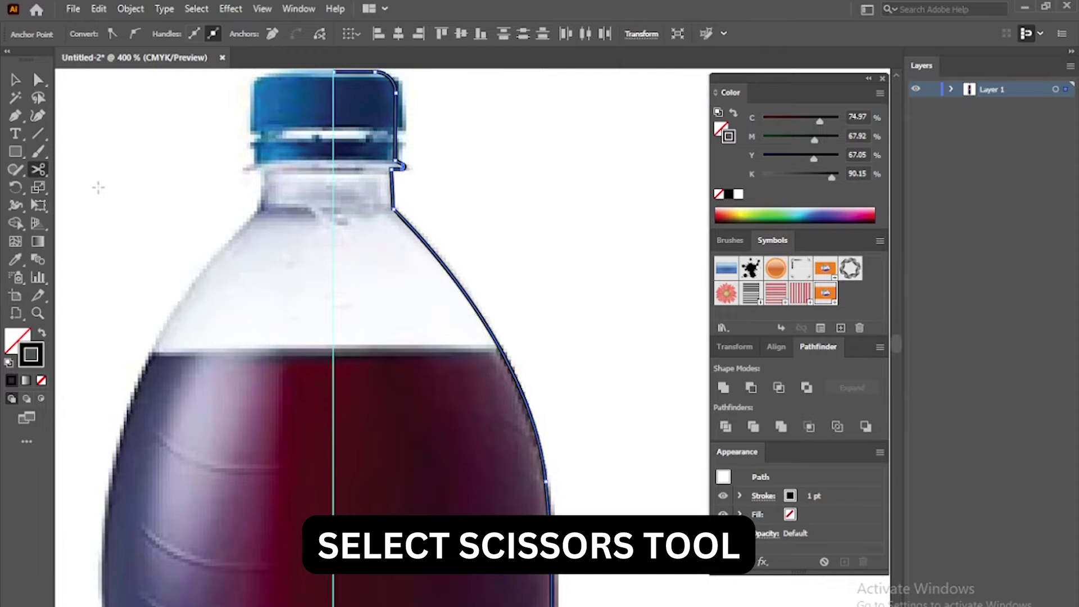
pyautogui.scroll(1, 400, 213)
pyautogui.click(392, 208)
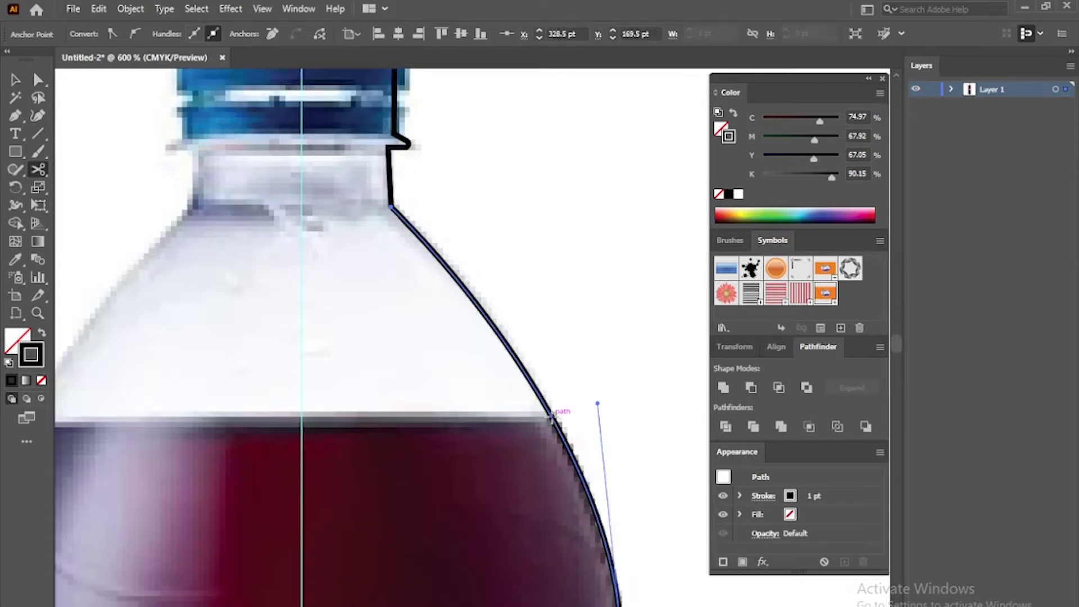
pyautogui.click(551, 417)
pyautogui.press('v')
pyautogui.moveTo(471, 311); pyautogui.dragTo(620, 316)
pyautogui.keyDown('alt'); pyautogui.scroll(-1, 476, 332); pyautogui.keyUp('alt')
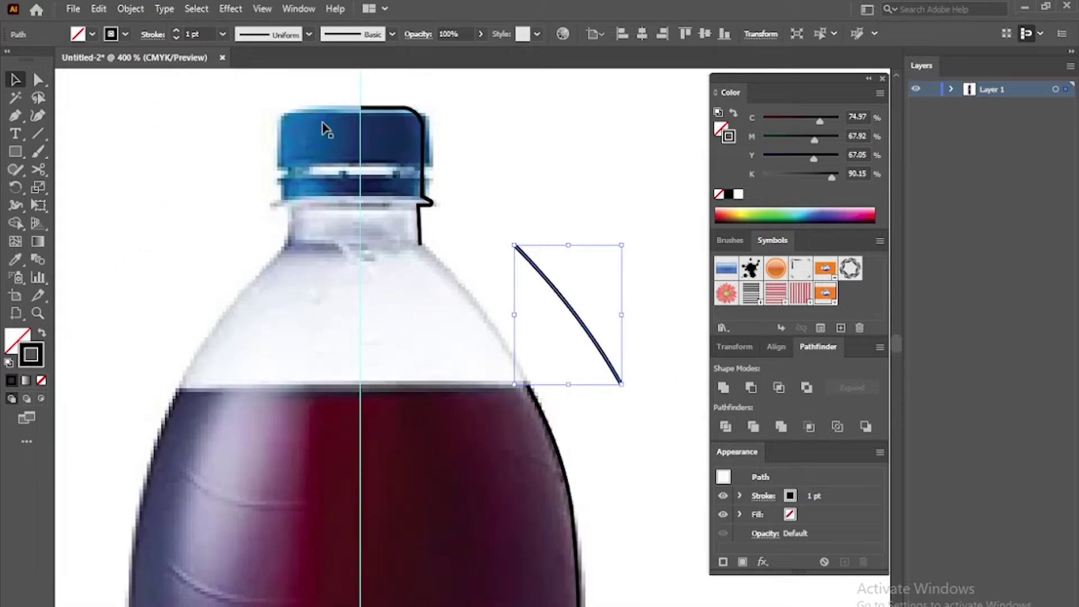
pyautogui.click(20, 120)
# - Close the neck and body paths with horizontal lines to the centre guide
pyautogui.click(421, 245)
pyautogui.click(361, 245)
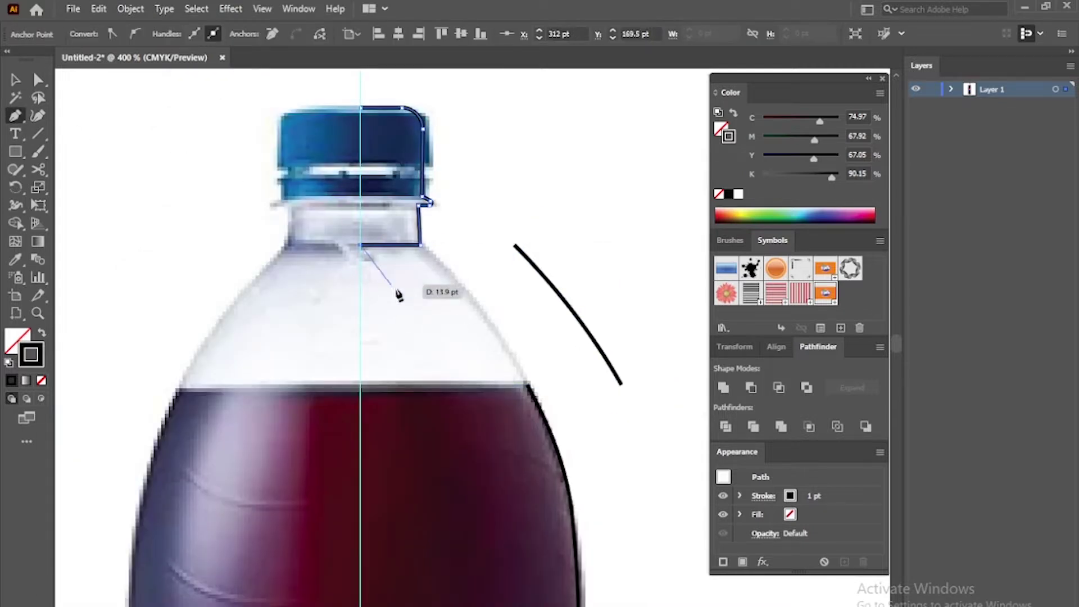
pyautogui.press('Escape')
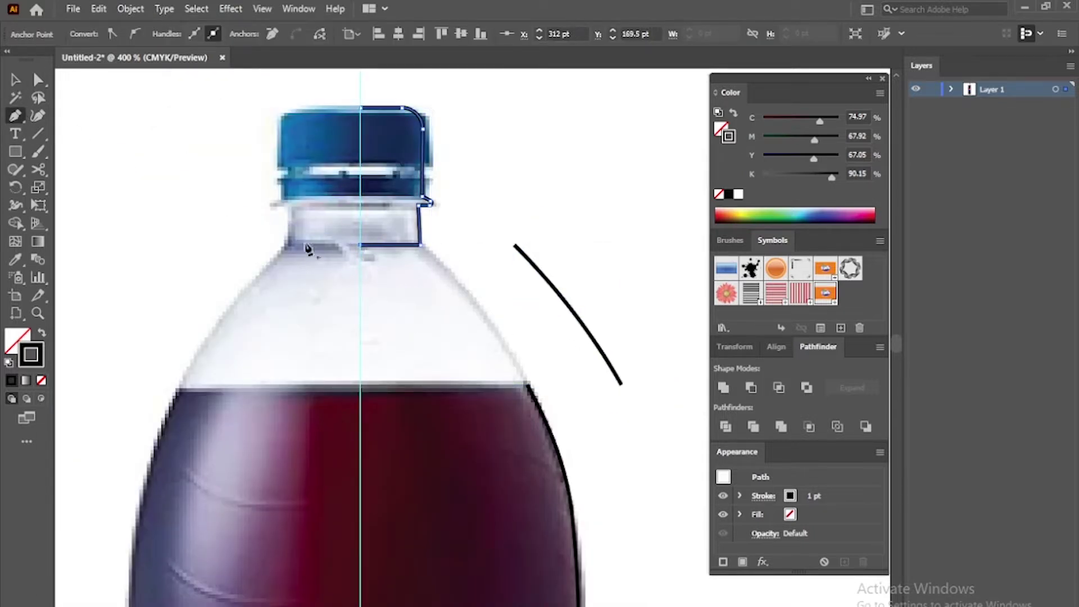
pyautogui.click(526, 385)
pyautogui.click(360, 385)
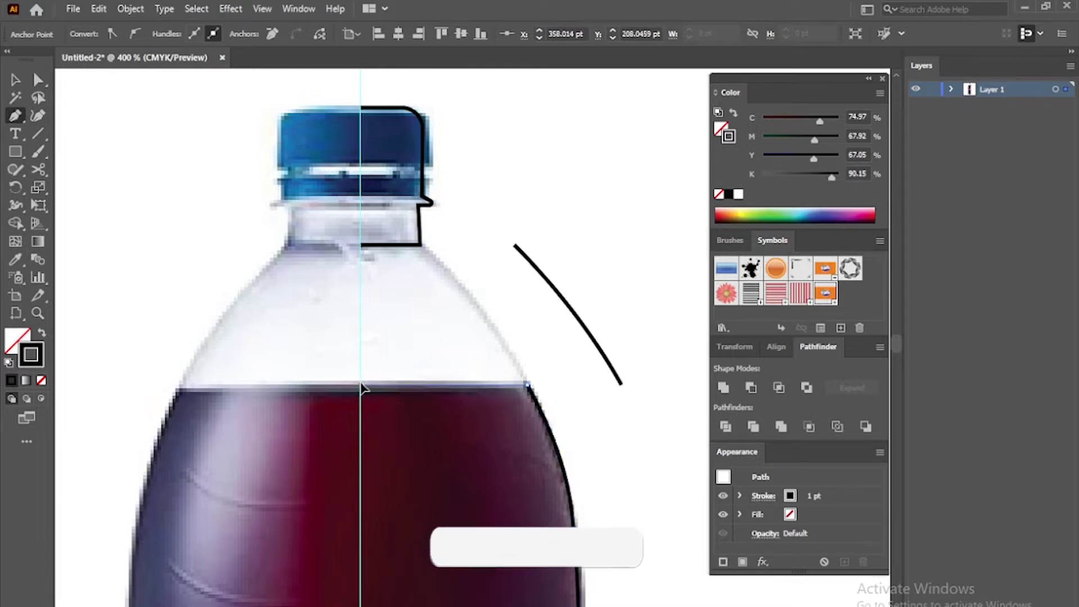
pyautogui.press('v')
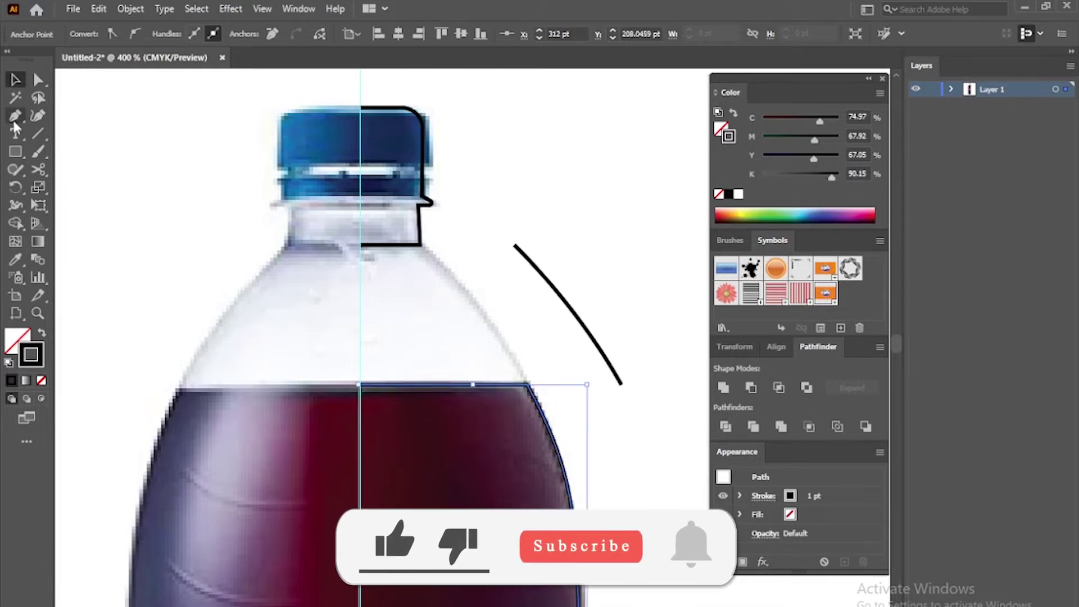
# - Close the shoulder curve with horizontal top and bottom edges and move it onto the bottle
pyautogui.click(15, 116)
pyautogui.click(515, 245)
pyautogui.click(430, 246)
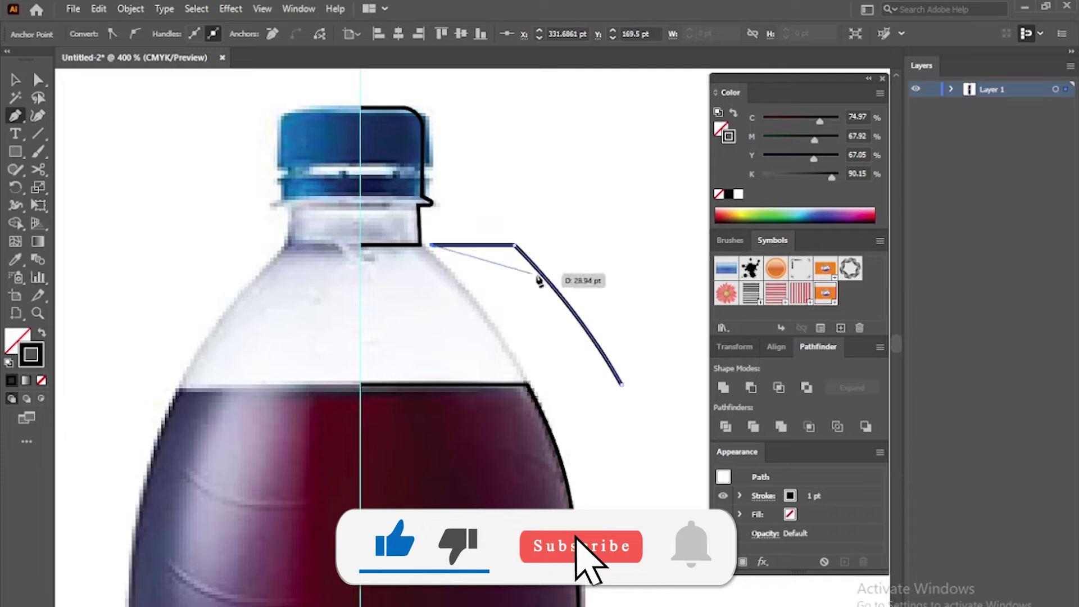
pyautogui.click(621, 384)
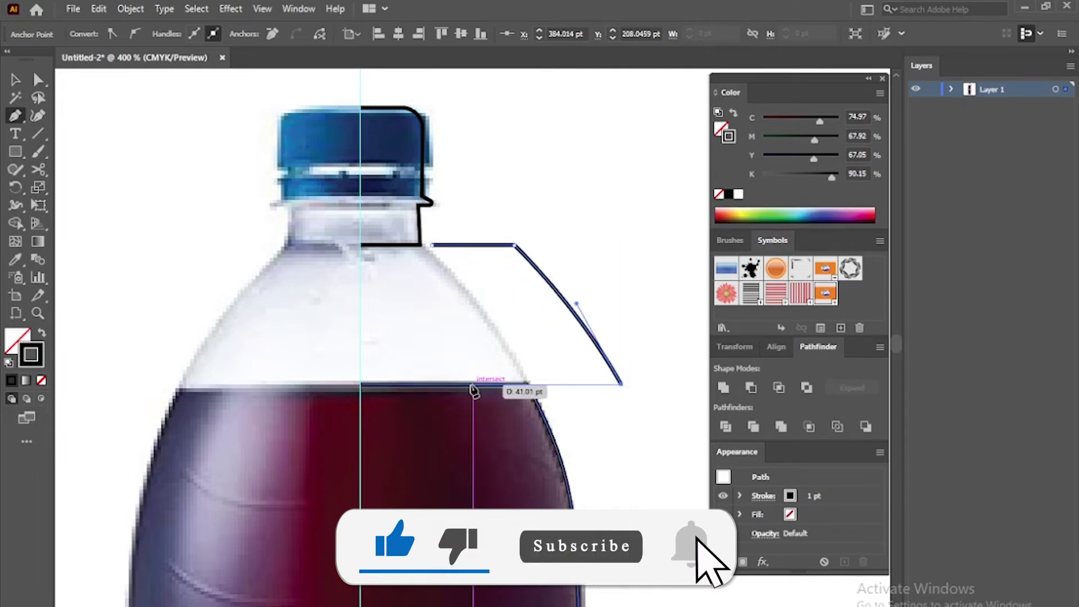
pyautogui.click(474, 387)
pyautogui.click(15, 79)
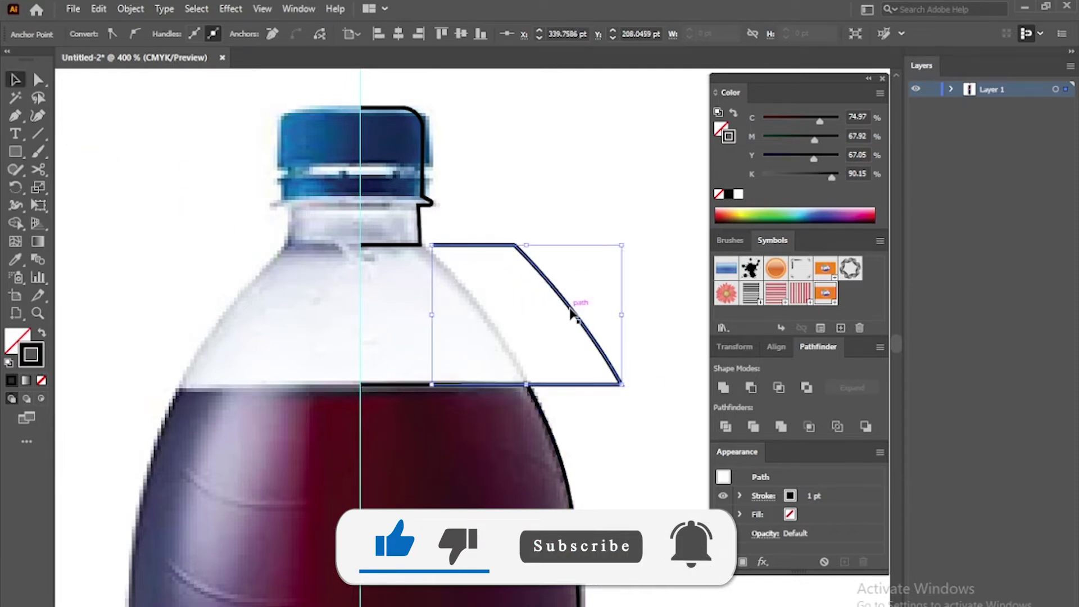
pyautogui.moveTo(570, 312); pyautogui.dragTo(477, 319)
# - Drag the shoulder shape's two left anchors onto the centre guide at neck base and liquid line
pyautogui.click(36, 80)
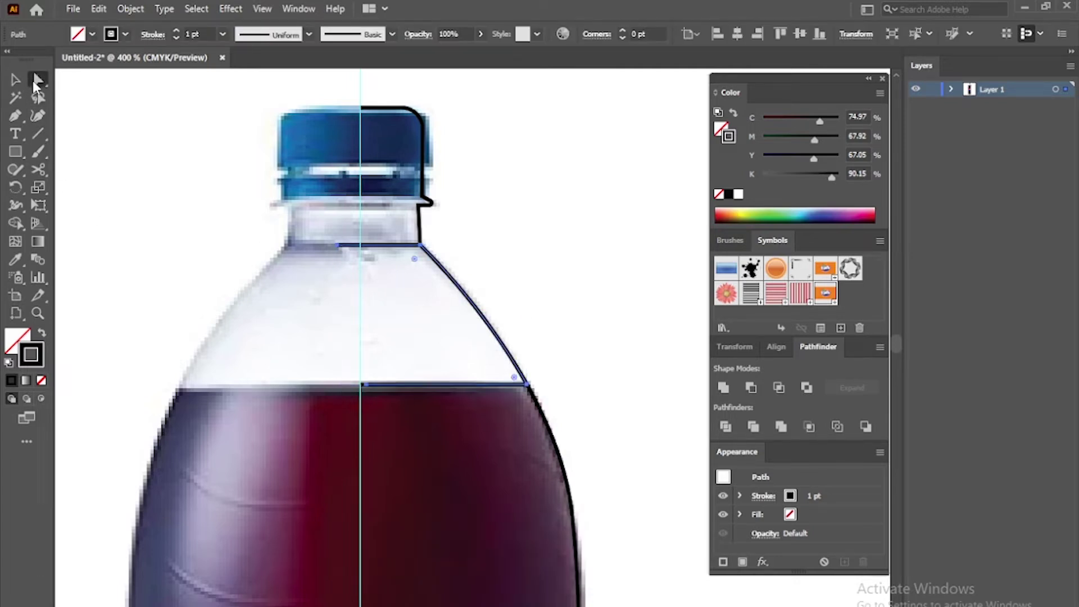
pyautogui.moveTo(335, 245); pyautogui.dragTo(363, 254)
pyautogui.moveTo(371, 388); pyautogui.dragTo(364, 388)
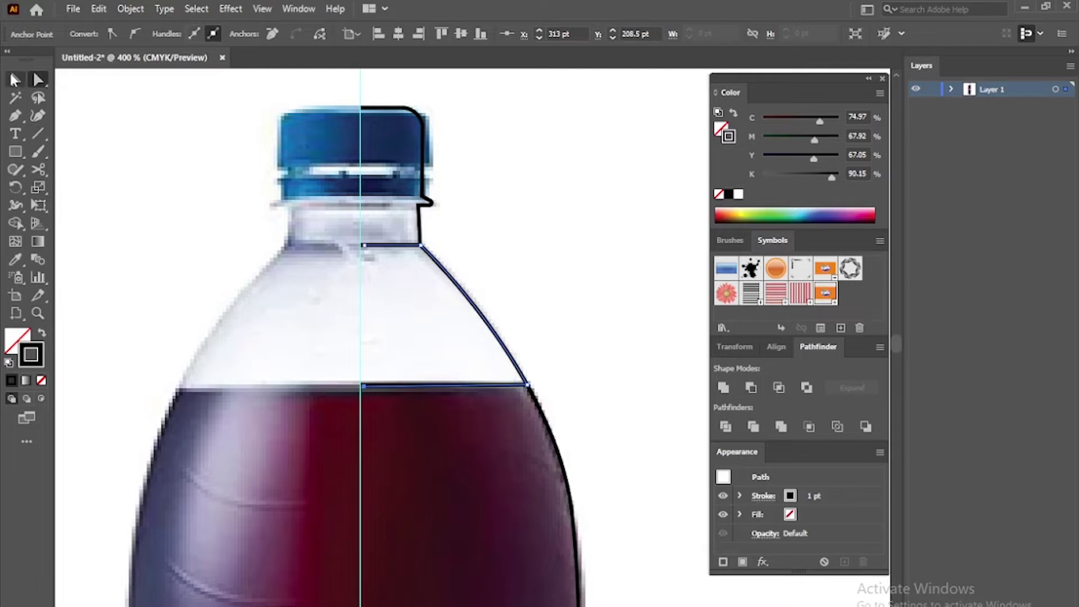
pyautogui.click(14, 79)
pyautogui.scroll(-2, 254, 264)
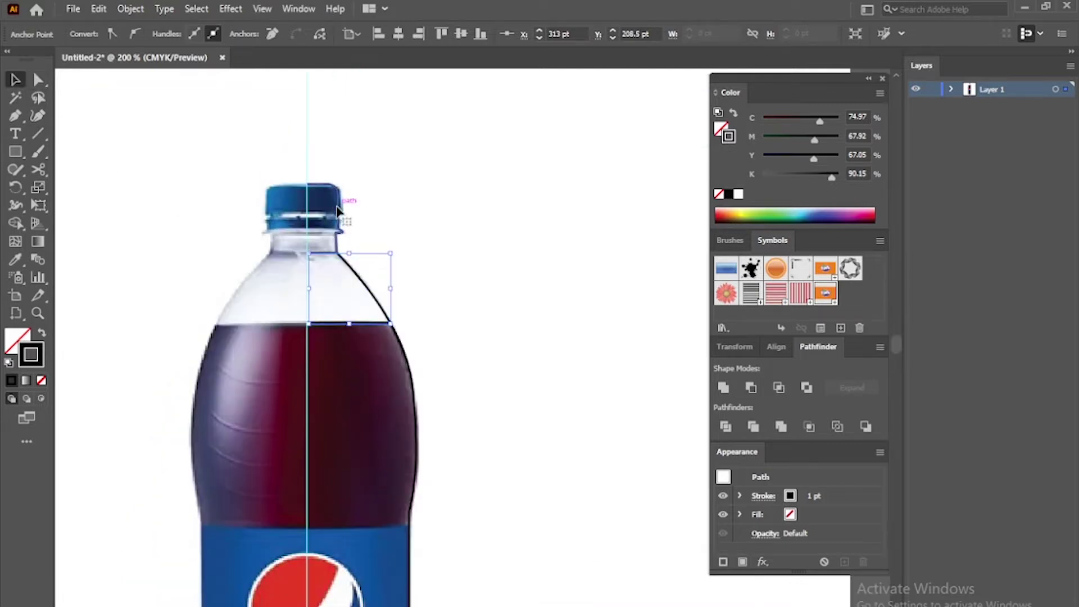
# - Fill the cap blue and the shoulder light grey using the Color Picker
pyautogui.doubleClick(31, 354)
pyautogui.click(457, 265)
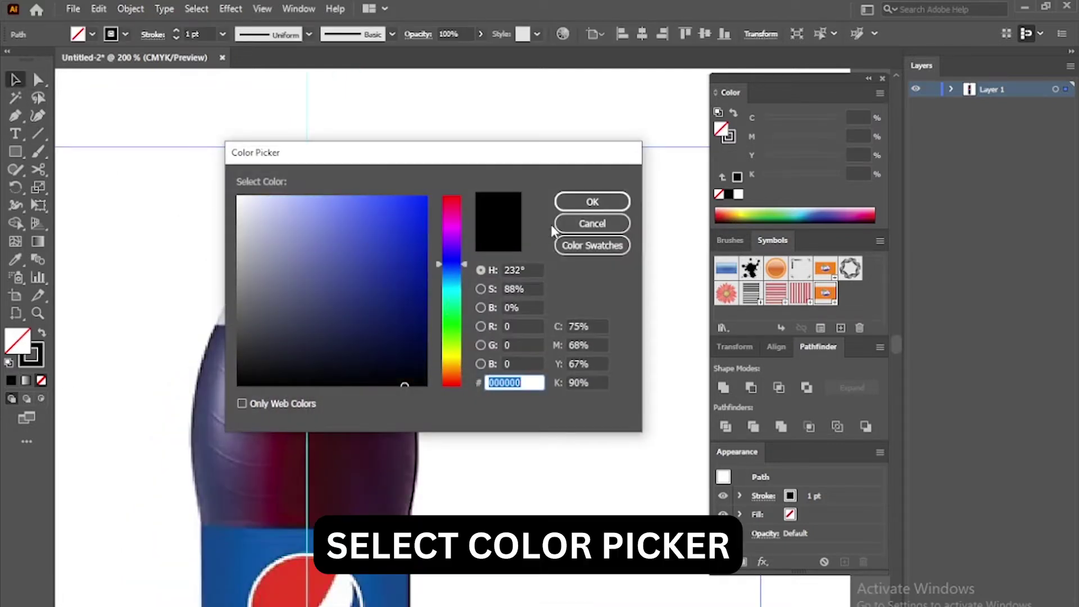
pyautogui.click(397, 193)
pyautogui.click(593, 202)
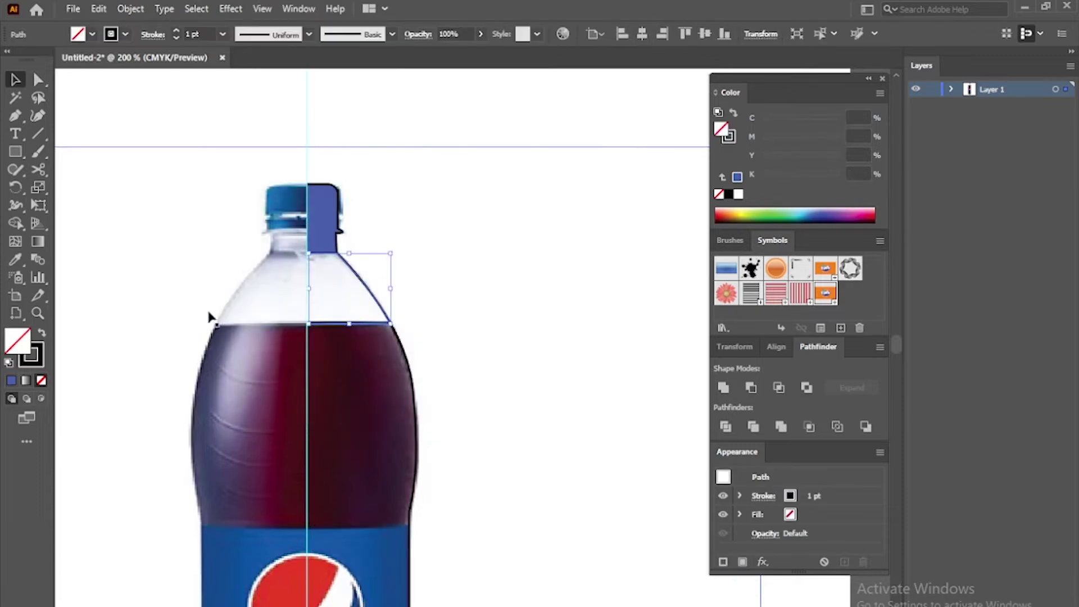
pyautogui.doubleClick(22, 339)
pyautogui.click(244, 247)
pyautogui.click(244, 222)
pyautogui.click(602, 211)
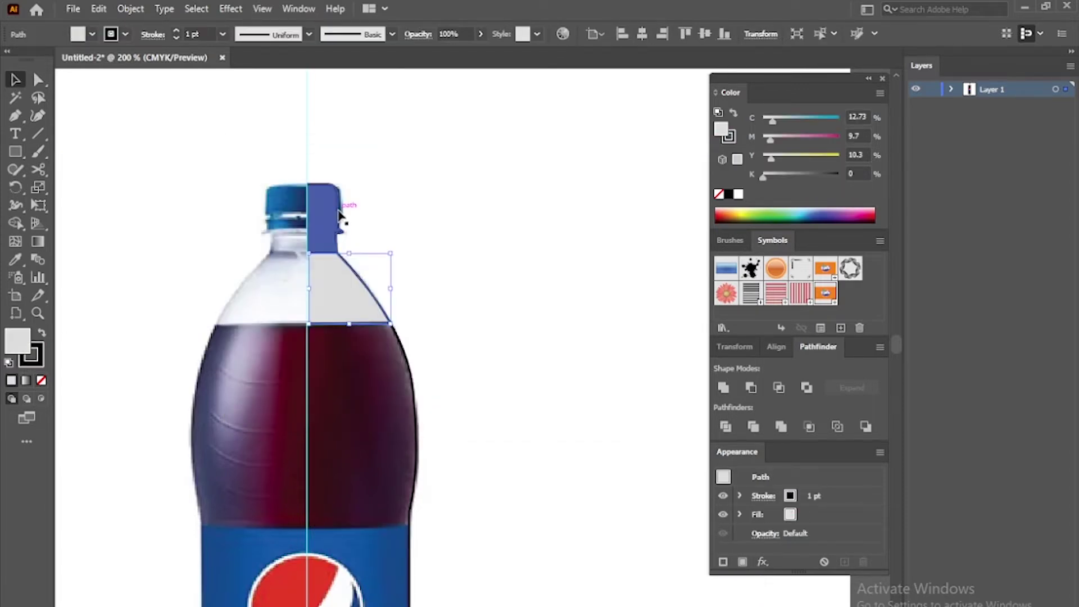
# - Refine the cap's blue fill through several Color Picker adjustments
pyautogui.click(339, 214)
pyautogui.doubleClick(21, 340)
pyautogui.click(380, 206)
pyautogui.click(590, 203)
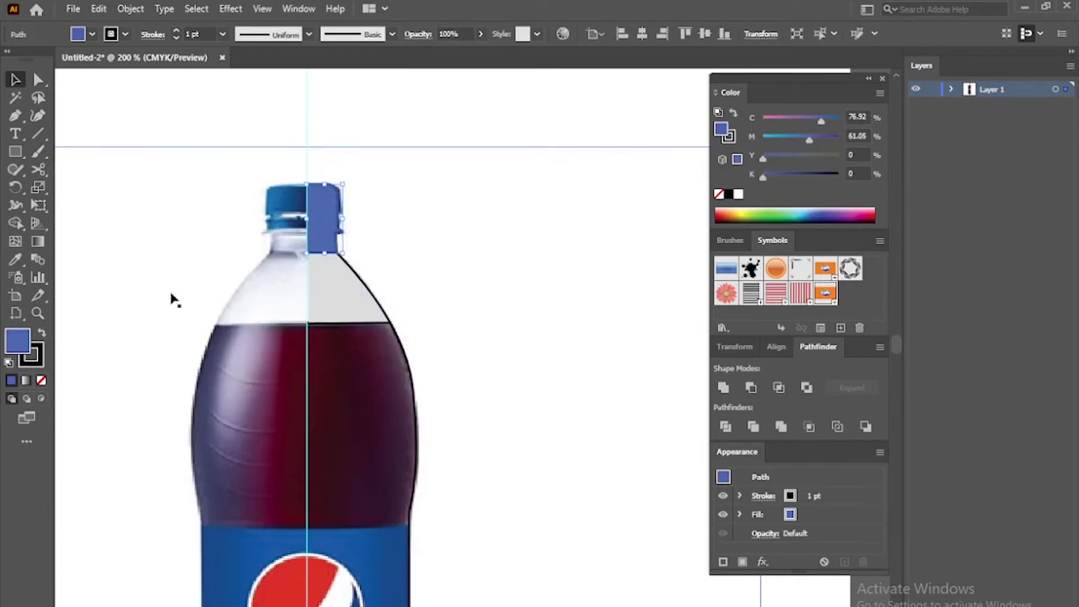
pyautogui.doubleClick(20, 341)
pyautogui.click(397, 258)
pyautogui.press('Return')
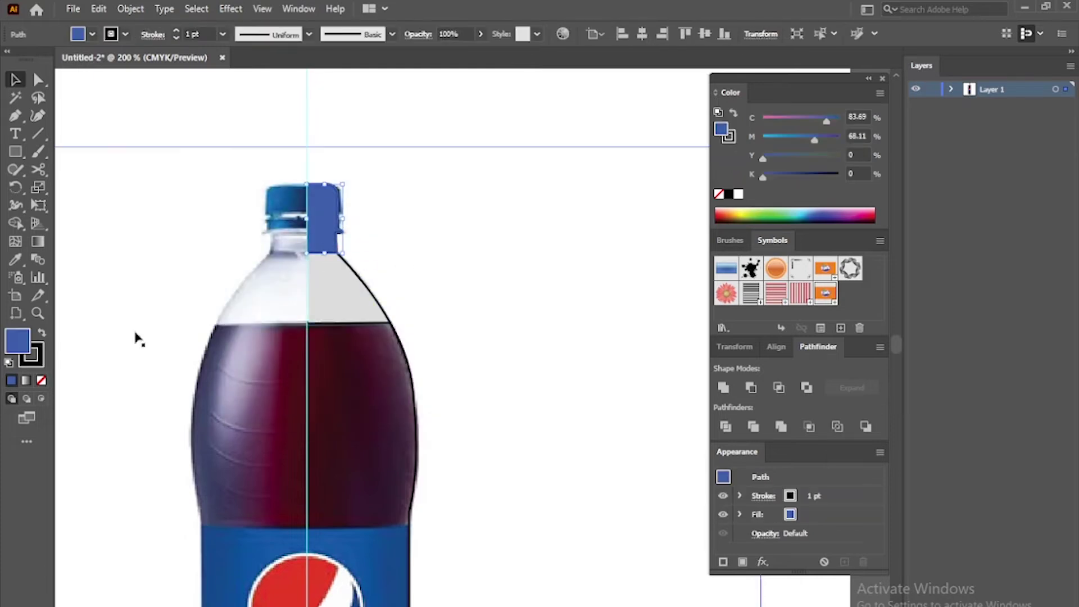
pyautogui.doubleClick(11, 349)
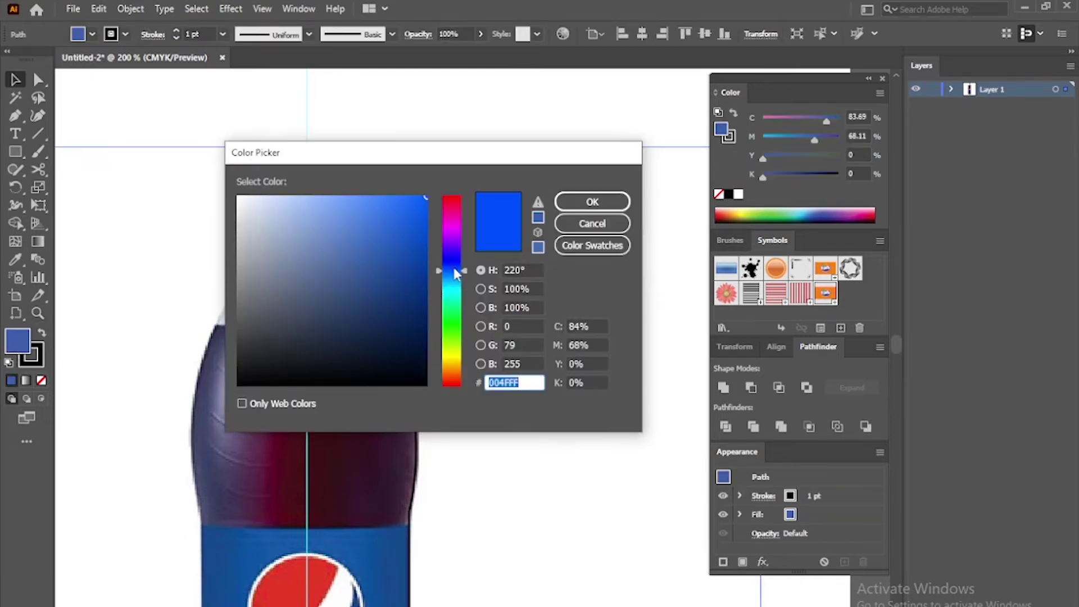
pyautogui.click(454, 269)
pyautogui.click(592, 202)
# - Fill the bottle's right-half body shape dark navy
pyautogui.hotkey('ctrl', '-')
pyautogui.click(435, 375)
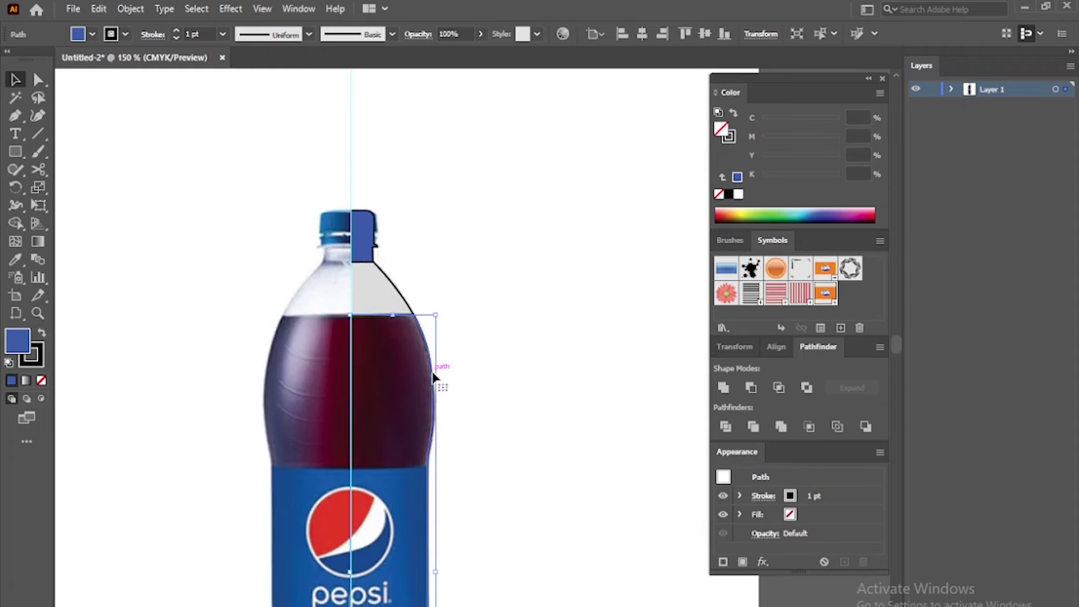
pyautogui.doubleClick(24, 341)
pyautogui.moveTo(426, 298)
pyautogui.mouseDown()
pyautogui.moveTo(373, 313)
pyautogui.moveTo(354, 345)
pyautogui.moveTo(396, 351)
pyautogui.mouseUp()
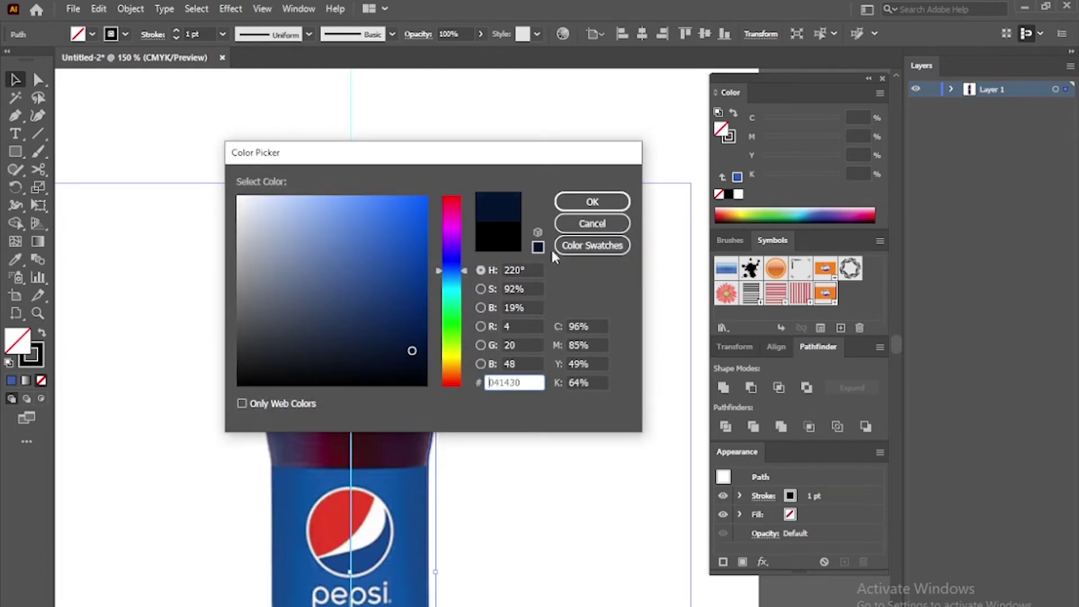
pyautogui.click(577, 204)
pyautogui.hotkey('ctrl', '-')
pyautogui.hotkey('ctrl', '-')
pyautogui.scroll(1, 498, 377)
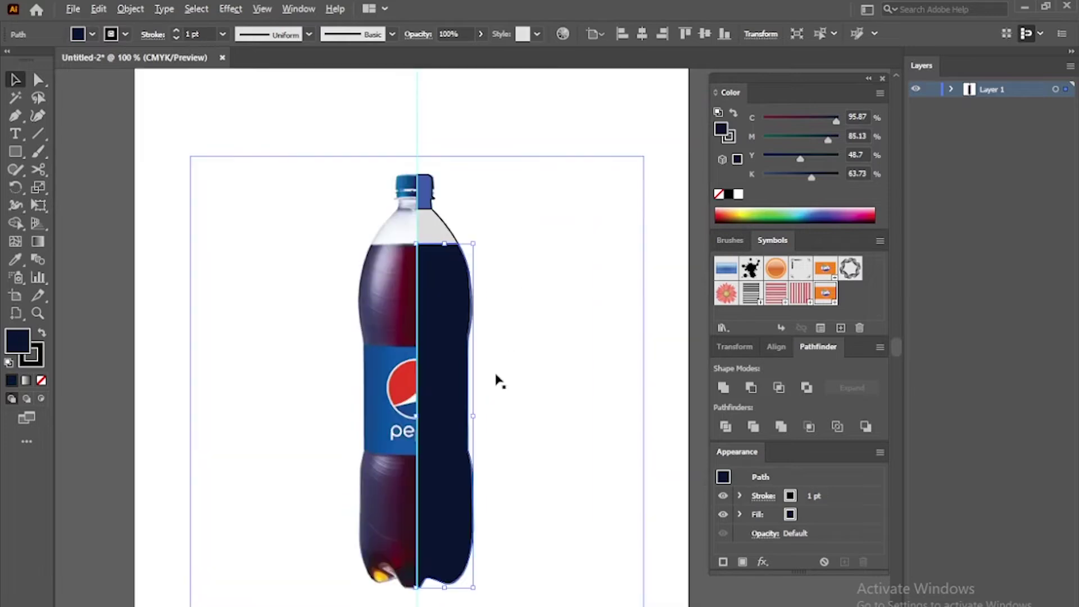
pyautogui.click(369, 349)
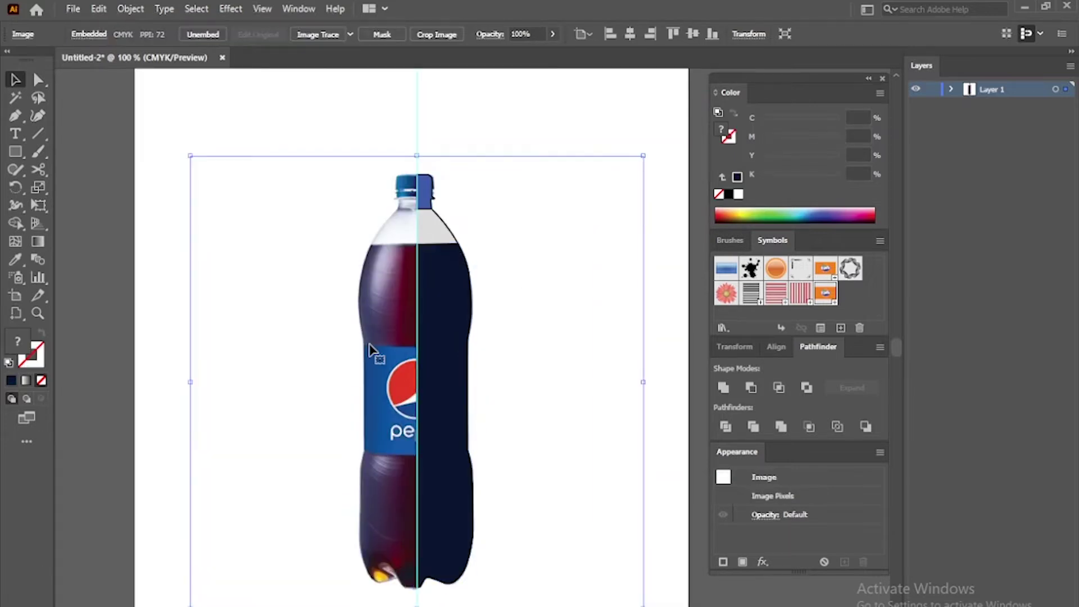
# - Delete the reference photo and set the half-bottle shapes' stroke to None
pyautogui.press('Delete')
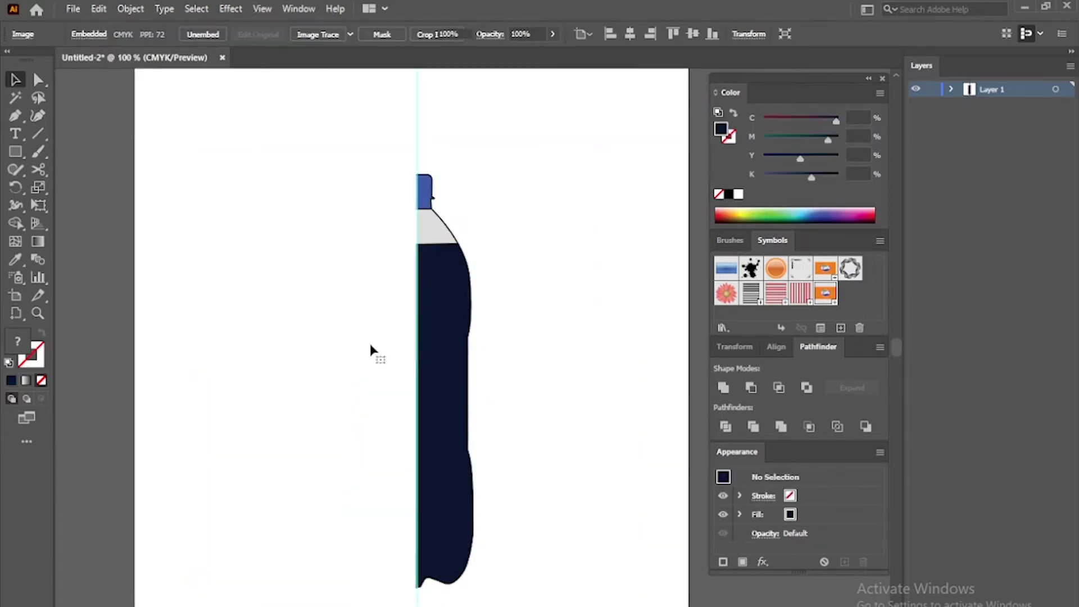
pyautogui.hotkey('ctrl', '-')
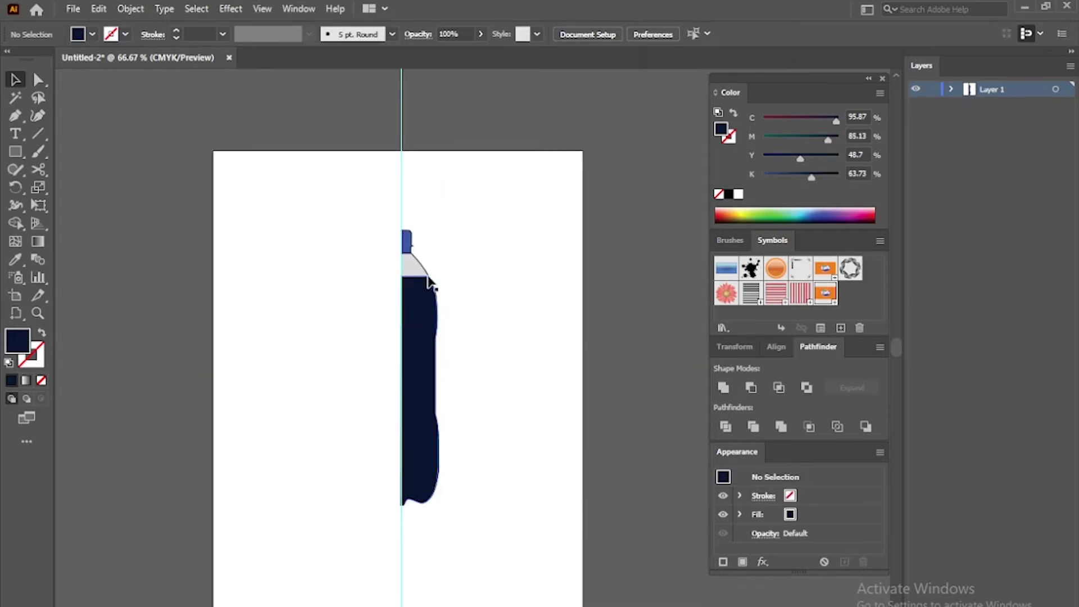
pyautogui.moveTo(404, 183); pyautogui.dragTo(470, 352)
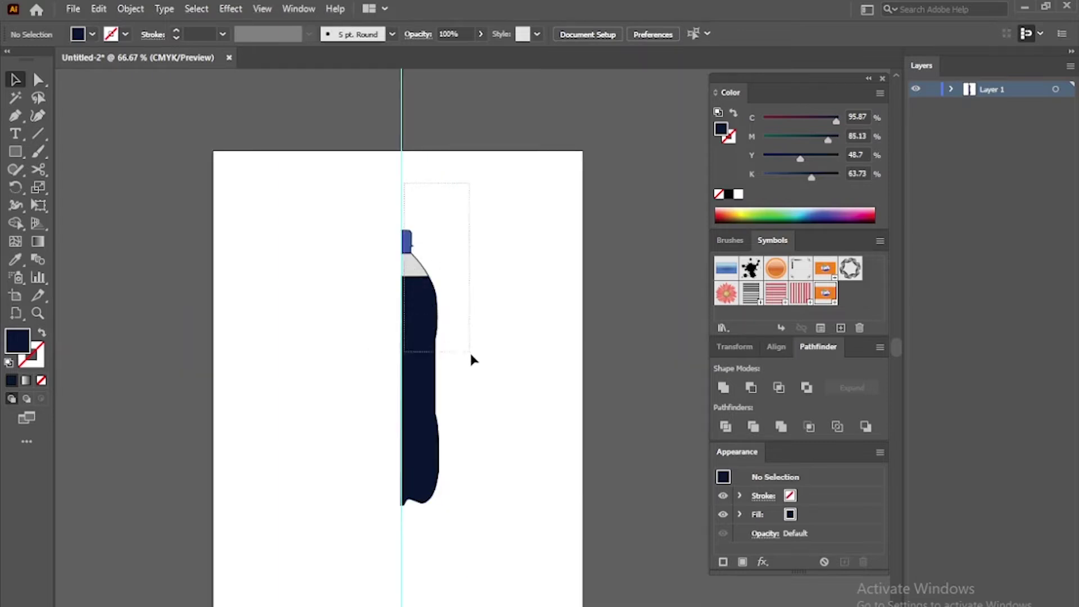
pyautogui.click(40, 346)
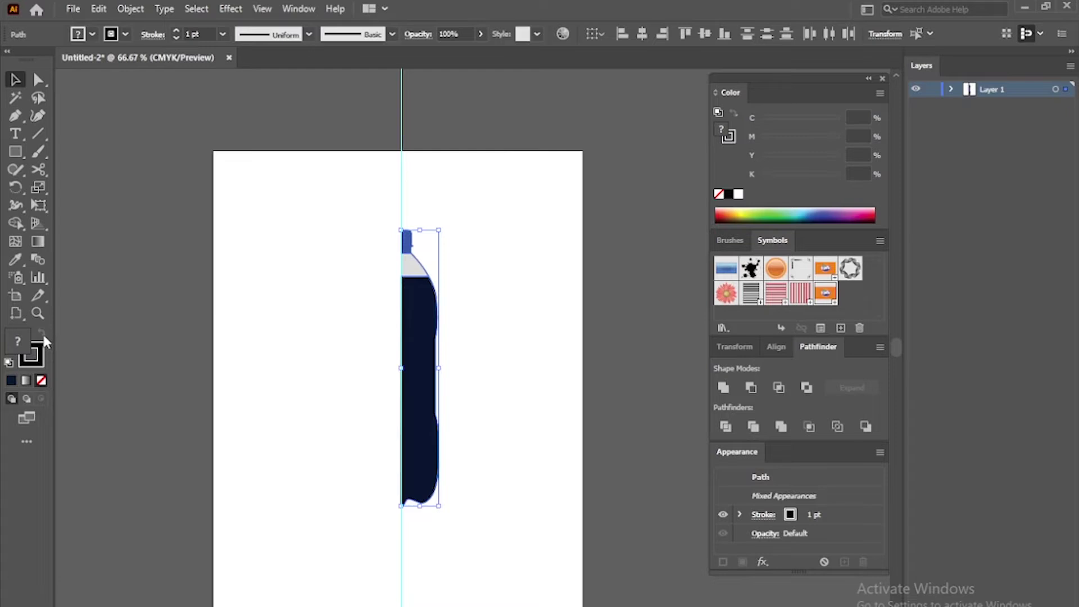
pyautogui.click(42, 381)
pyautogui.click(382, 274)
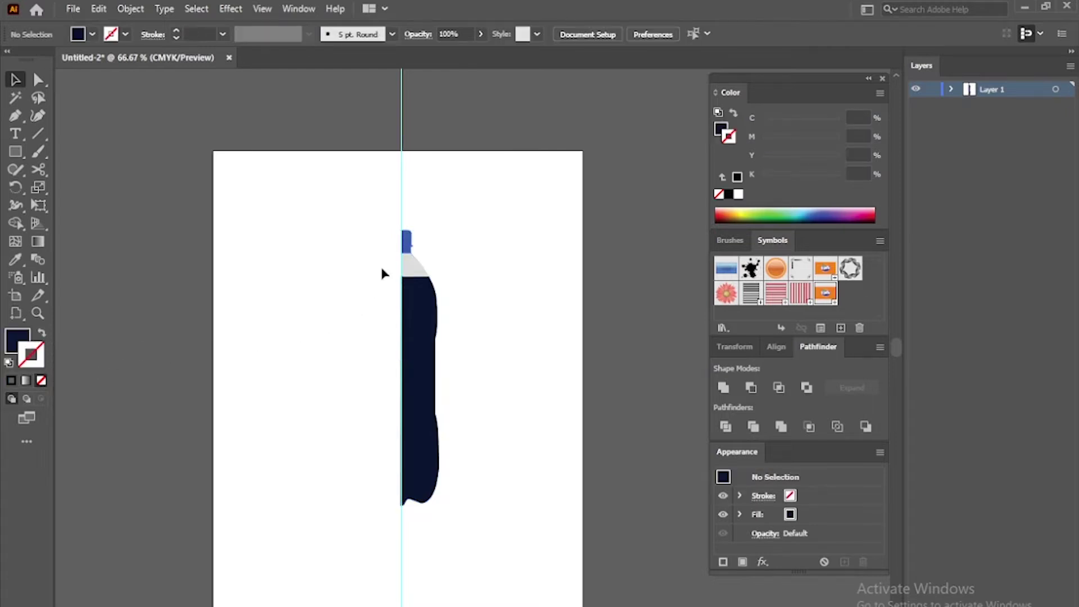
# - Group the cap, shoulder and body shapes into one object
pyautogui.click(436, 323)
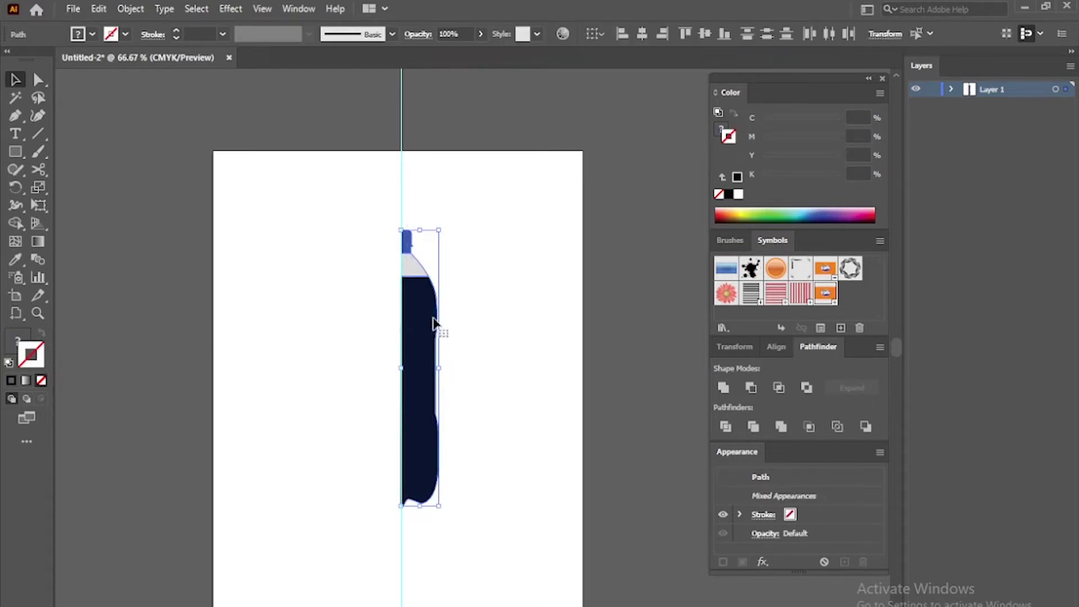
pyautogui.rightClick(440, 294)
pyautogui.click(481, 402)
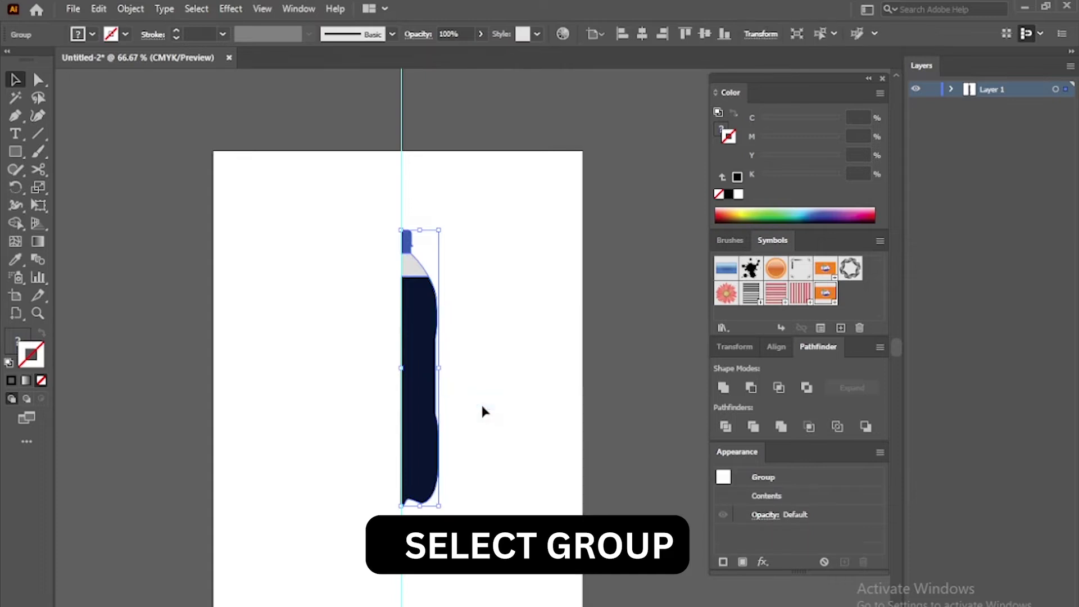
pyautogui.click(482, 360)
pyautogui.click(431, 344)
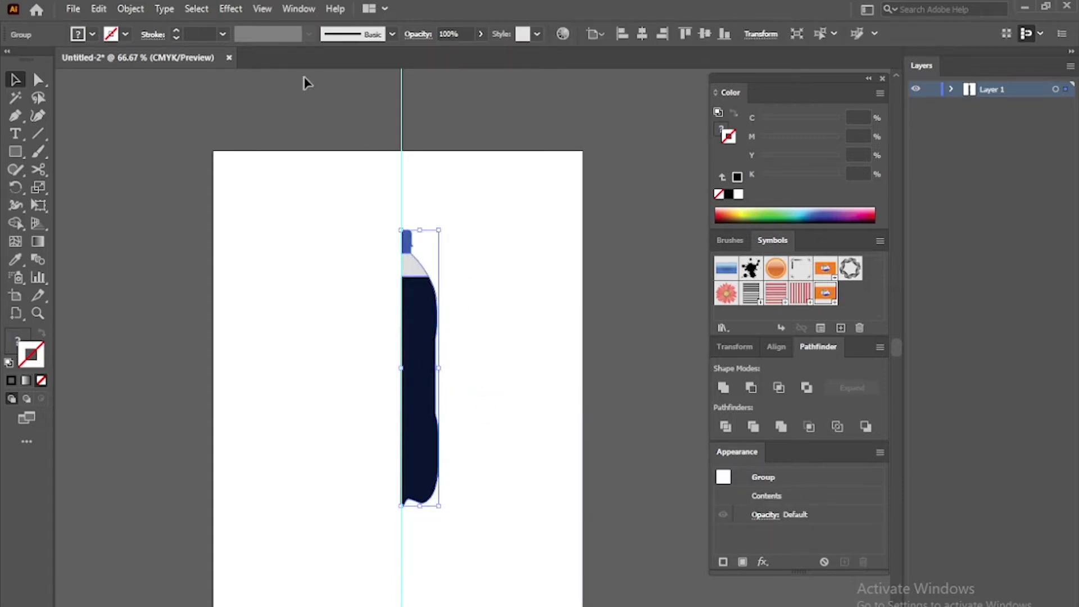
# - Apply 3D Revolve with 20° perspective, 100 blend steps and Cap On, then nudge the bottle right
pyautogui.click(242, 11)
pyautogui.moveTo(253, 93)
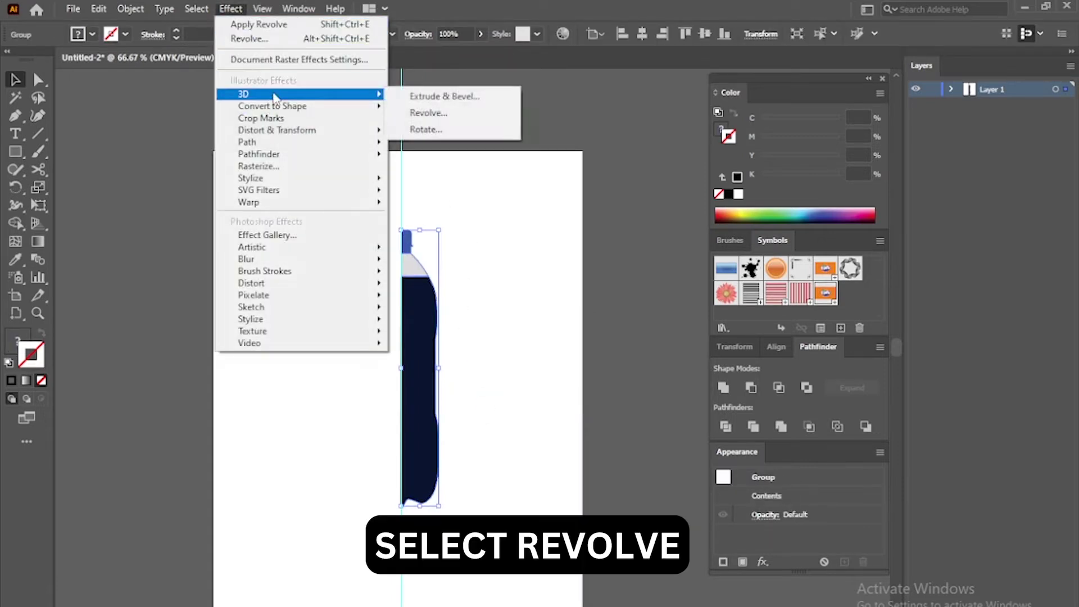
pyautogui.click(421, 114)
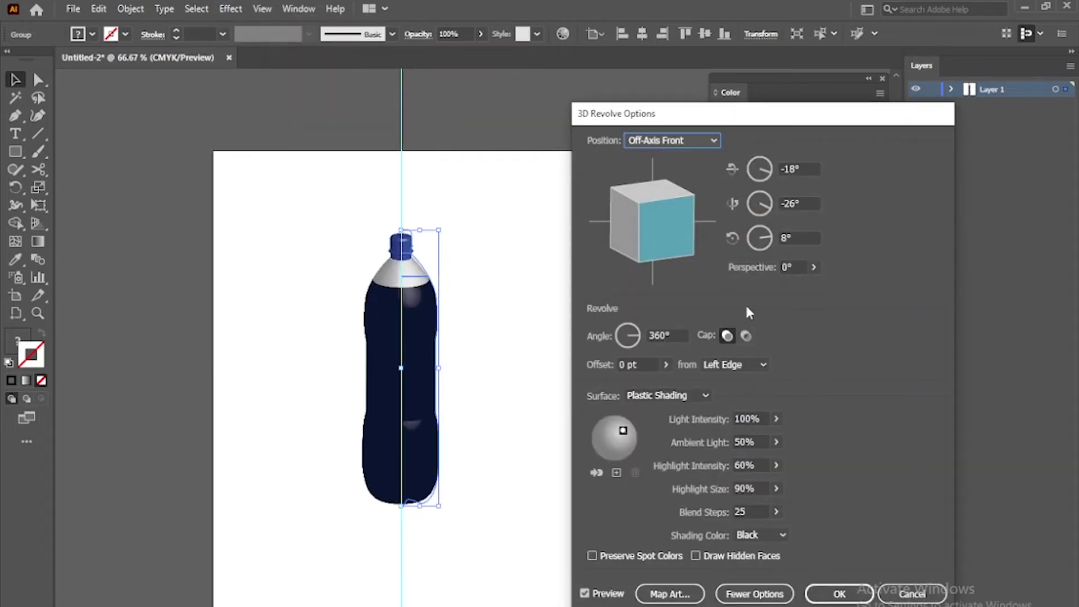
pyautogui.doubleClick(790, 267)
pyautogui.write('20')
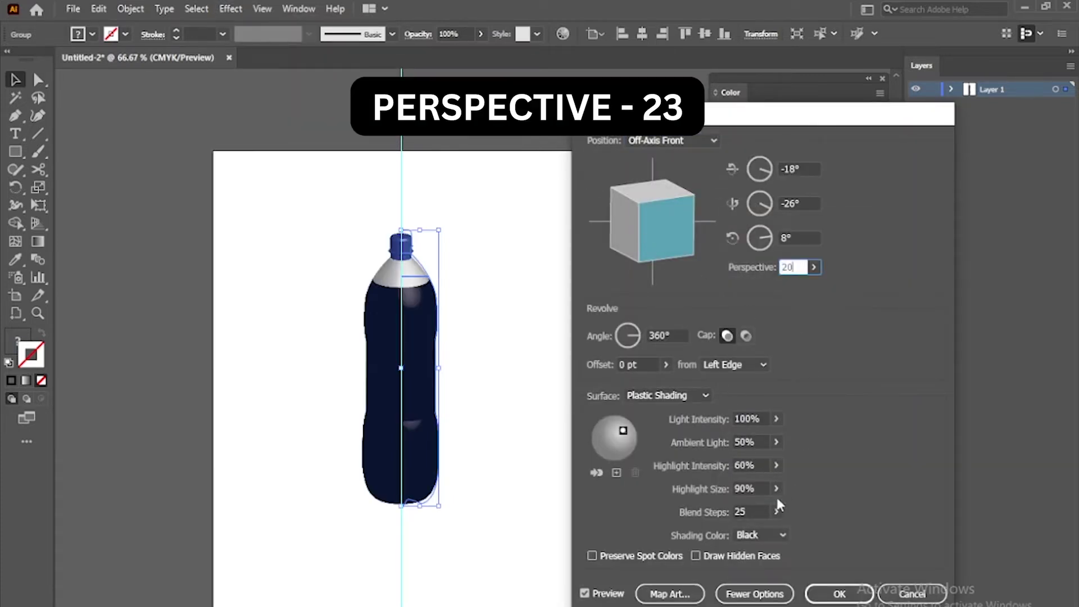
pyautogui.doubleClick(756, 511)
pyautogui.write('100')
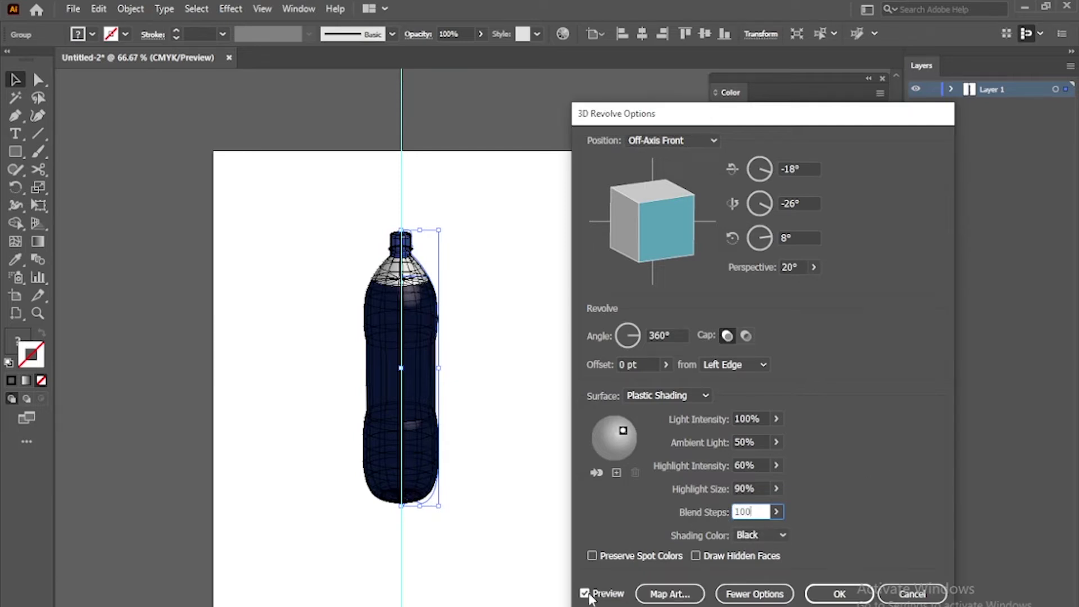
pyautogui.click(747, 336)
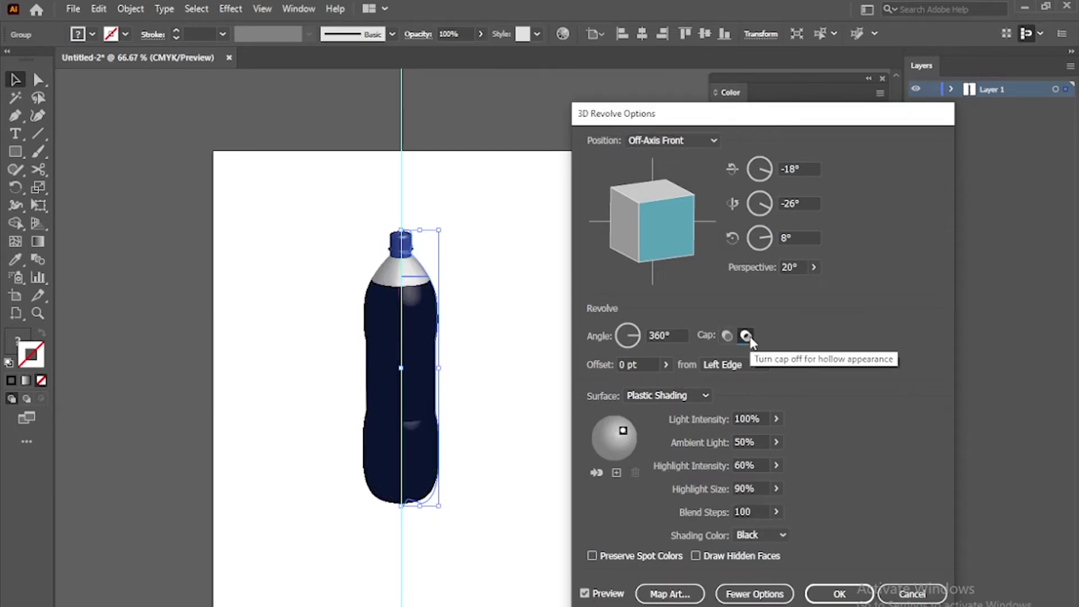
pyautogui.click(728, 336)
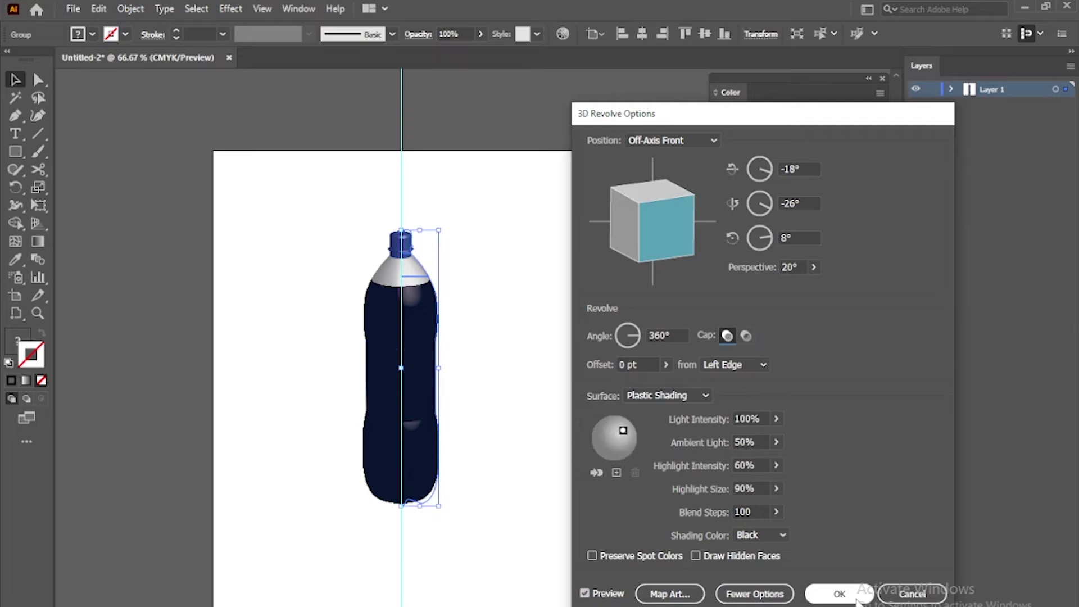
pyautogui.click(839, 594)
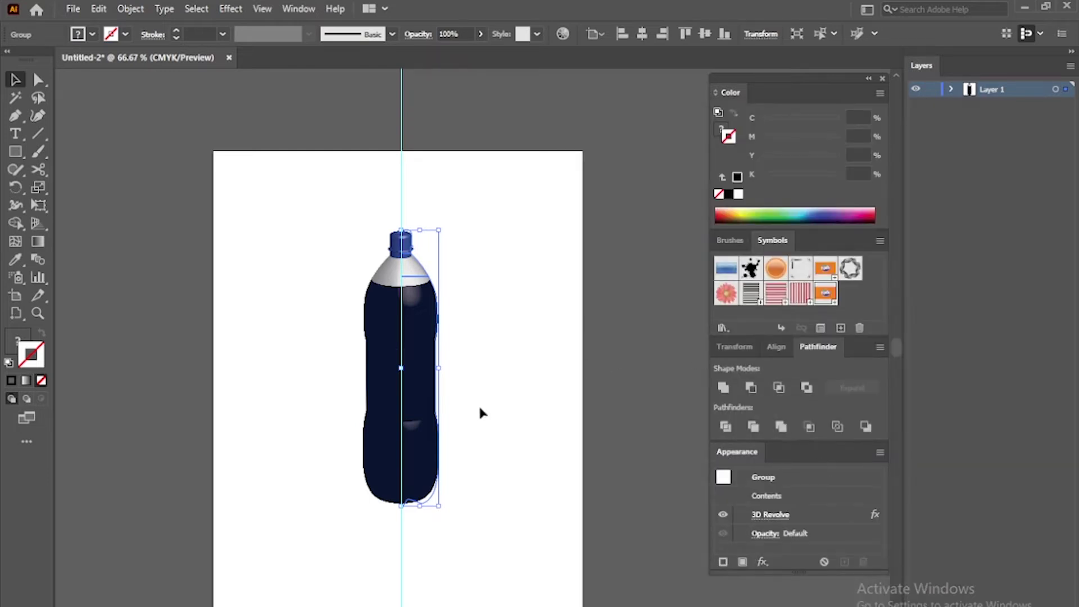
pyautogui.moveTo(422, 412); pyautogui.dragTo(469, 412)
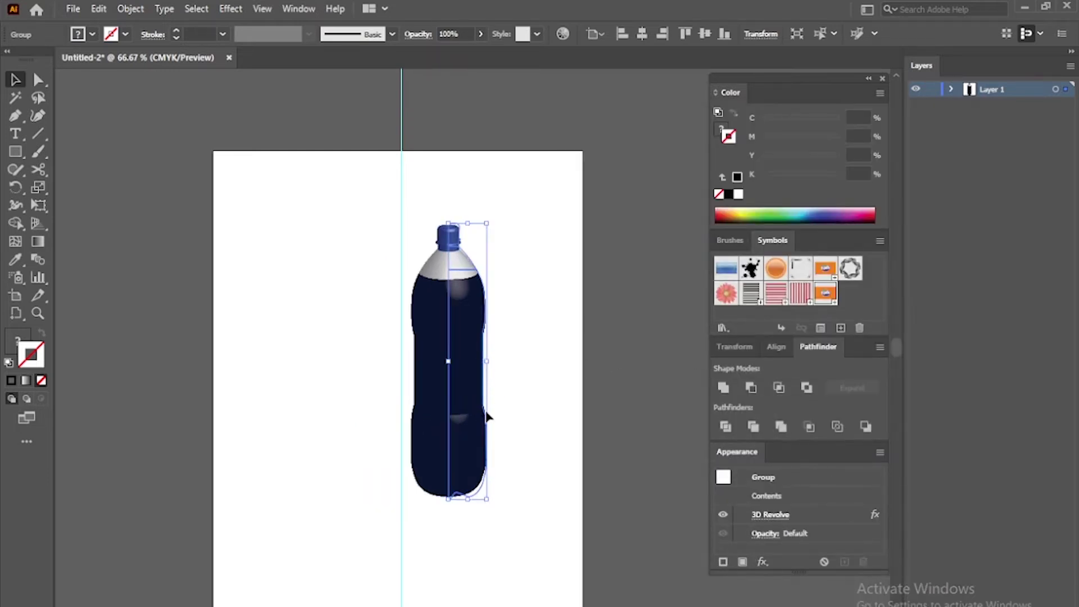
# - Paste the Pepsi logo image, scale it down and place it beside the bottle
pyautogui.click(769, 517)
pyautogui.click(767, 520)
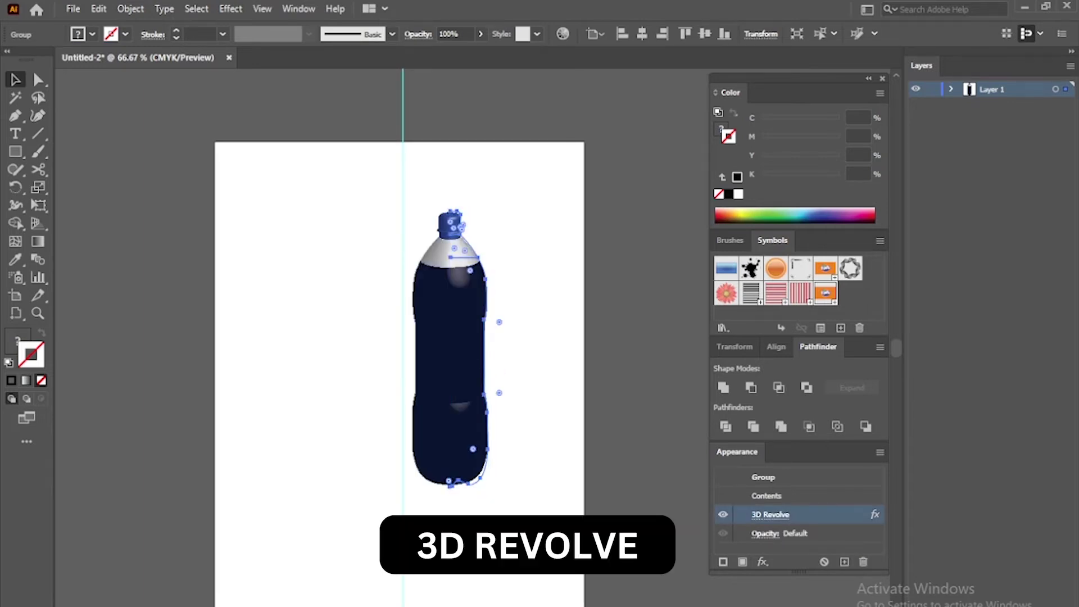
pyautogui.hotkey('ctrl', 'v')
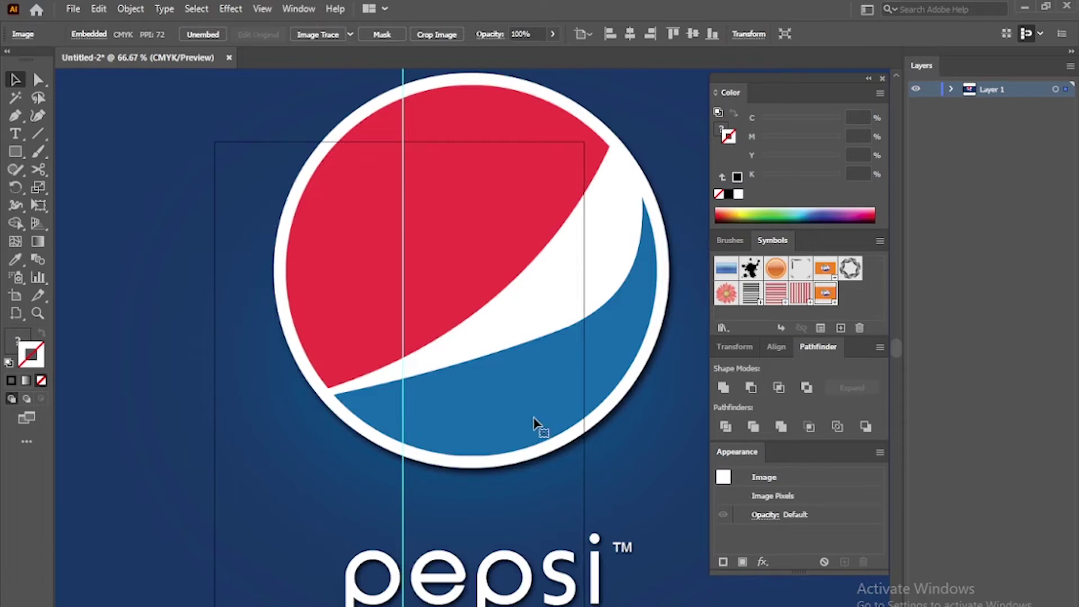
pyautogui.scroll(-3, 534, 423)
pyautogui.scroll(-3, 535, 421)
pyautogui.moveTo(594, 450); pyautogui.dragTo(488, 385)
pyautogui.scroll(5, 509, 408)
pyautogui.scroll(1, 509, 408)
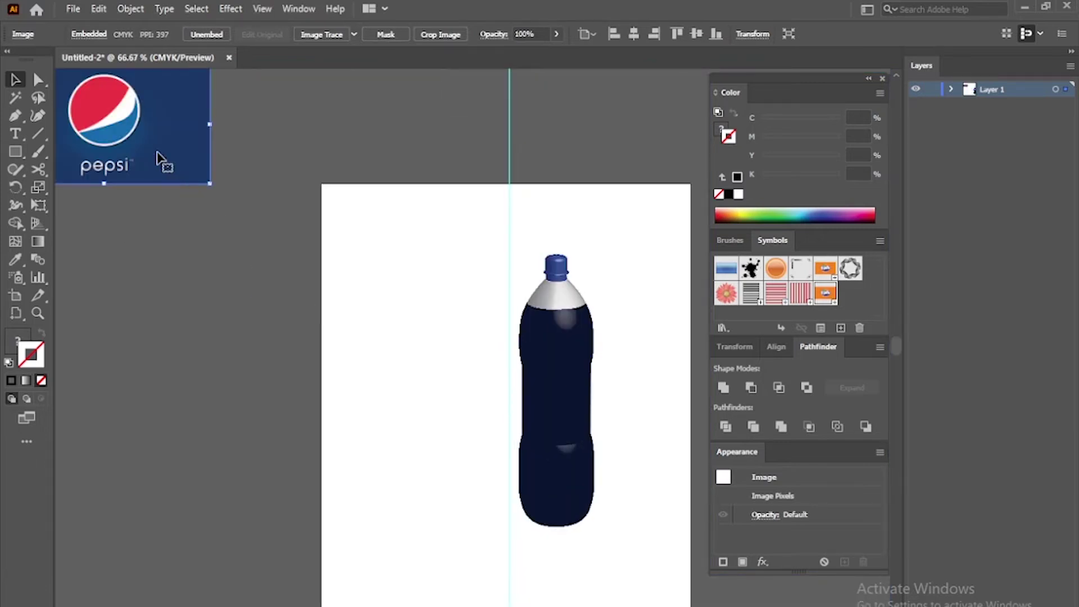
pyautogui.moveTo(157, 159); pyautogui.dragTo(436, 424)
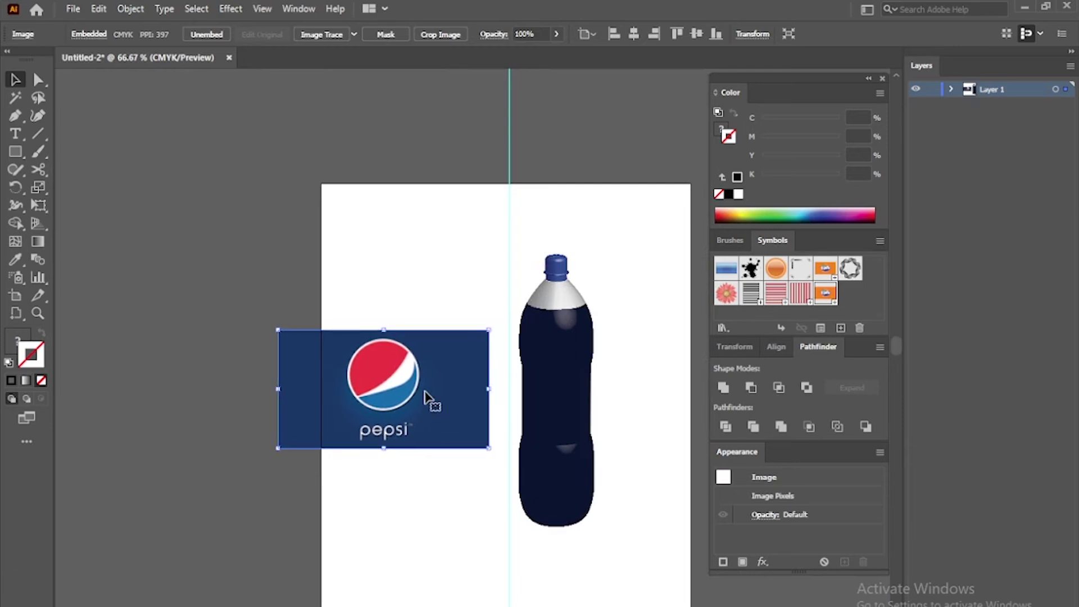
# - Trace the logo with 16 Colors, expand it, save it as a symbol, then delete it
pyautogui.click(354, 34)
pyautogui.click(404, 155)
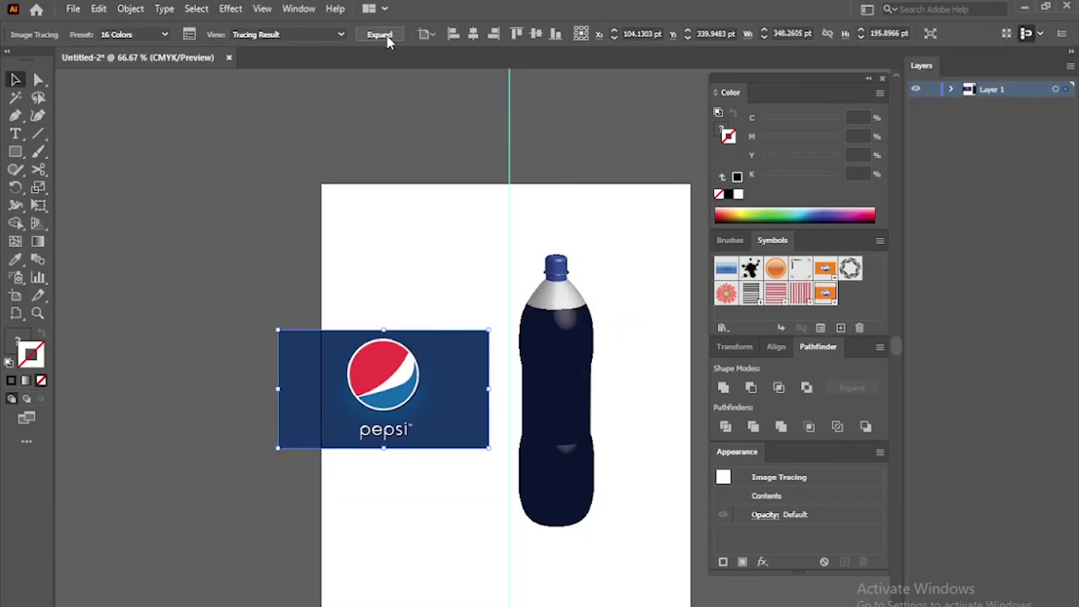
pyautogui.click(380, 34)
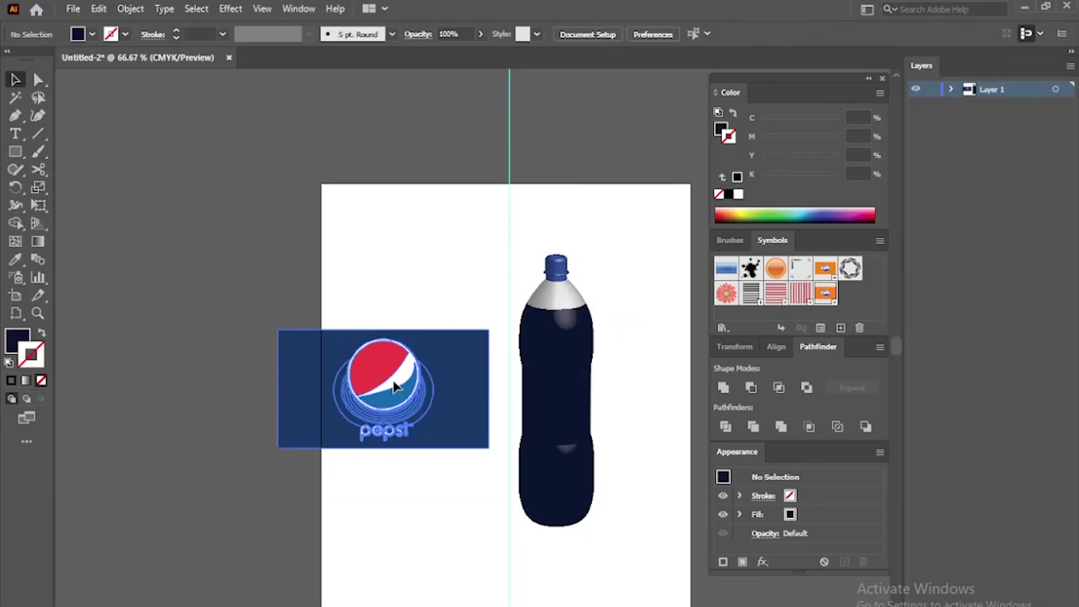
pyautogui.moveTo(384, 388); pyautogui.dragTo(846, 303)
pyautogui.click(533, 453)
pyautogui.press('Delete')
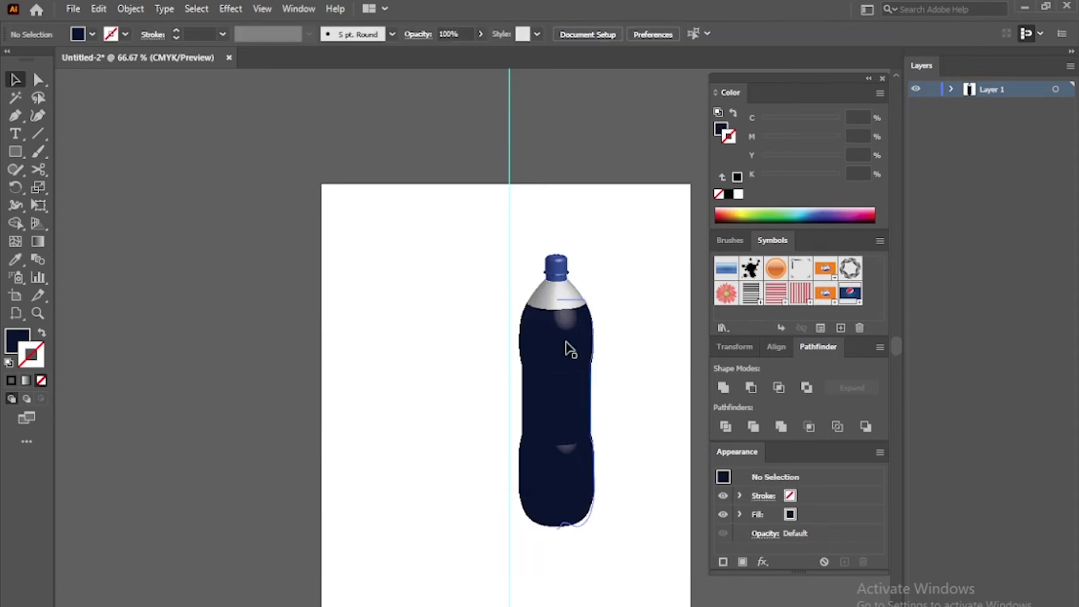
pyautogui.click(566, 349)
# - In Map Art, assign the Pepsi logo symbol (New Symbol 5) to the bottle-body surface 8 of 23
pyautogui.click(670, 593)
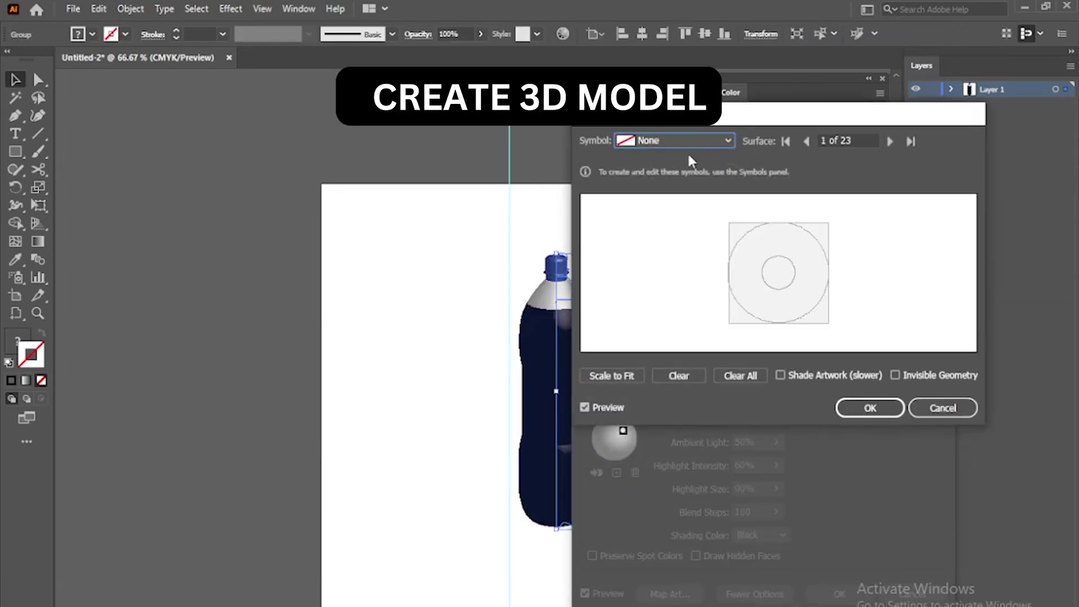
pyautogui.click(687, 142)
pyautogui.click(890, 141)
pyautogui.click(889, 141)
pyautogui.click(890, 141)
pyautogui.click(889, 141)
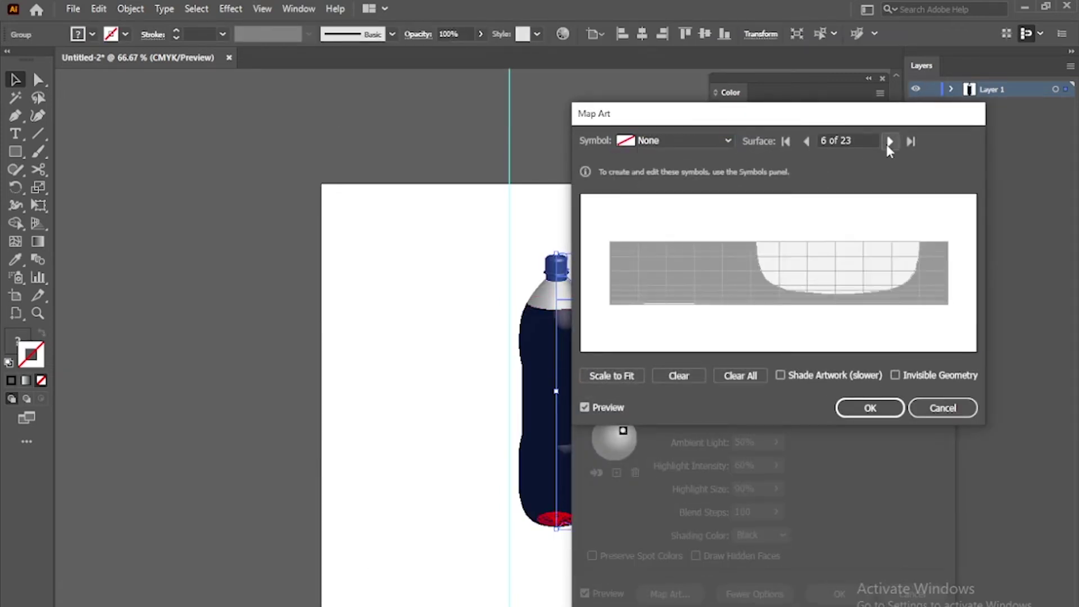
pyautogui.click(890, 141)
pyautogui.click(675, 141)
pyautogui.click(676, 352)
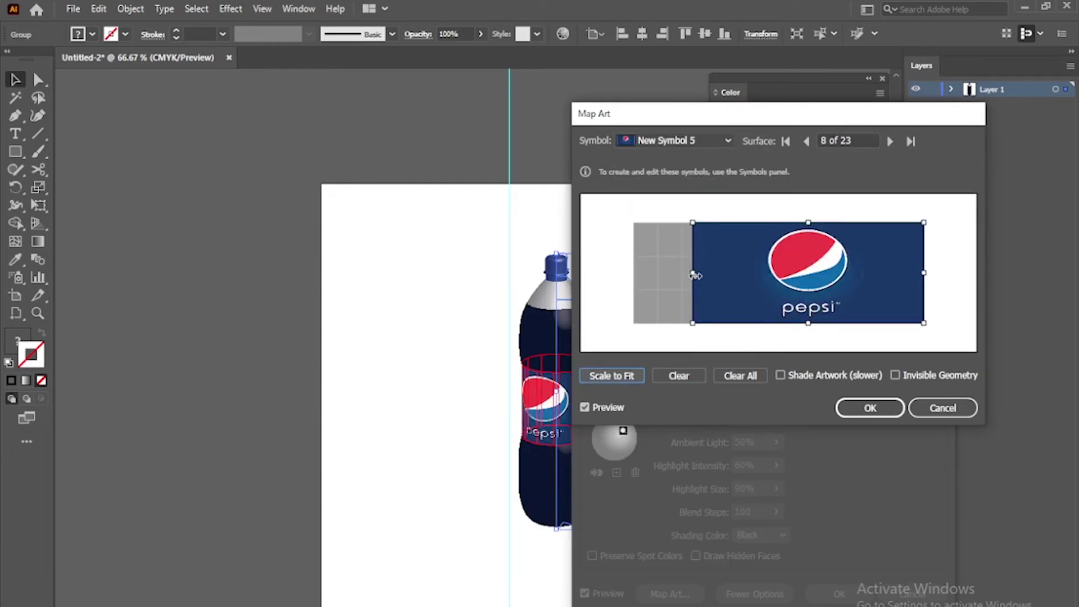
# - Narrow the mapped logo label, then apply Map Art and the 3D Revolve effect
pyautogui.moveTo(696, 273); pyautogui.dragTo(728, 275)
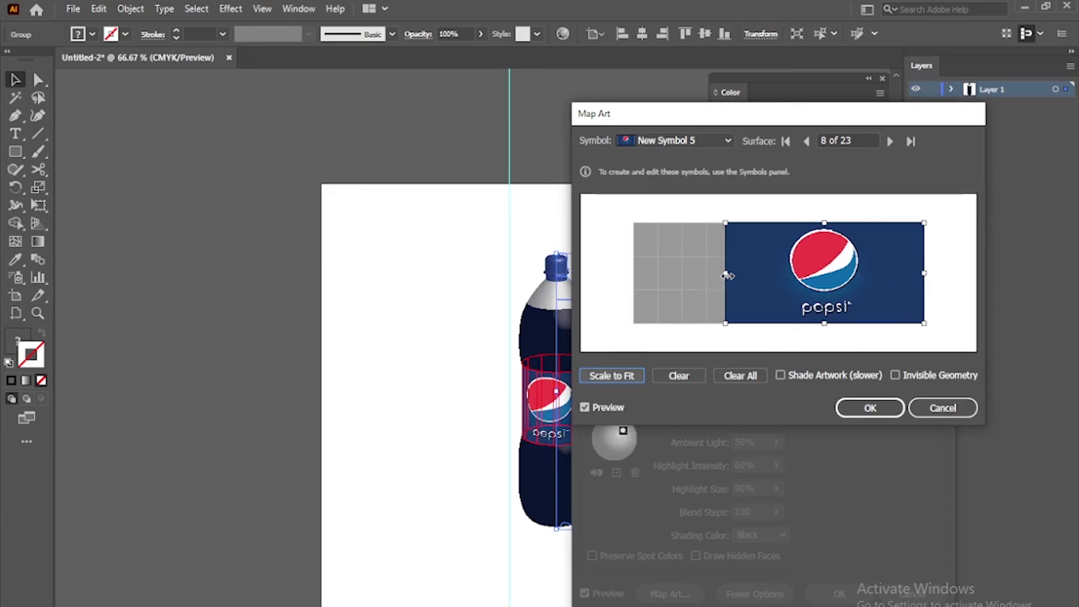
pyautogui.click(862, 406)
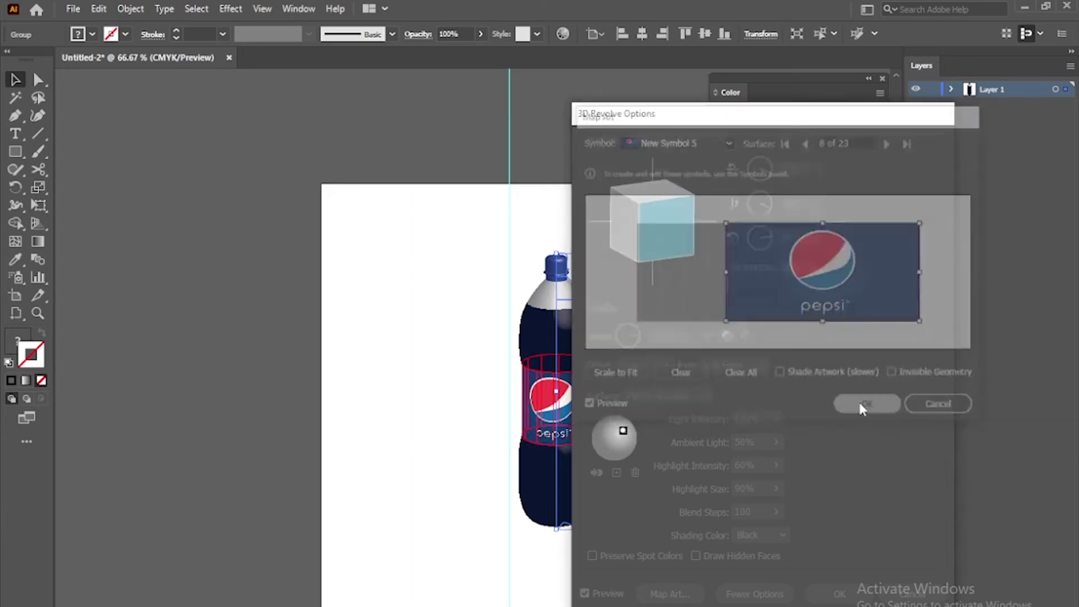
pyautogui.click(838, 593)
pyautogui.click(662, 430)
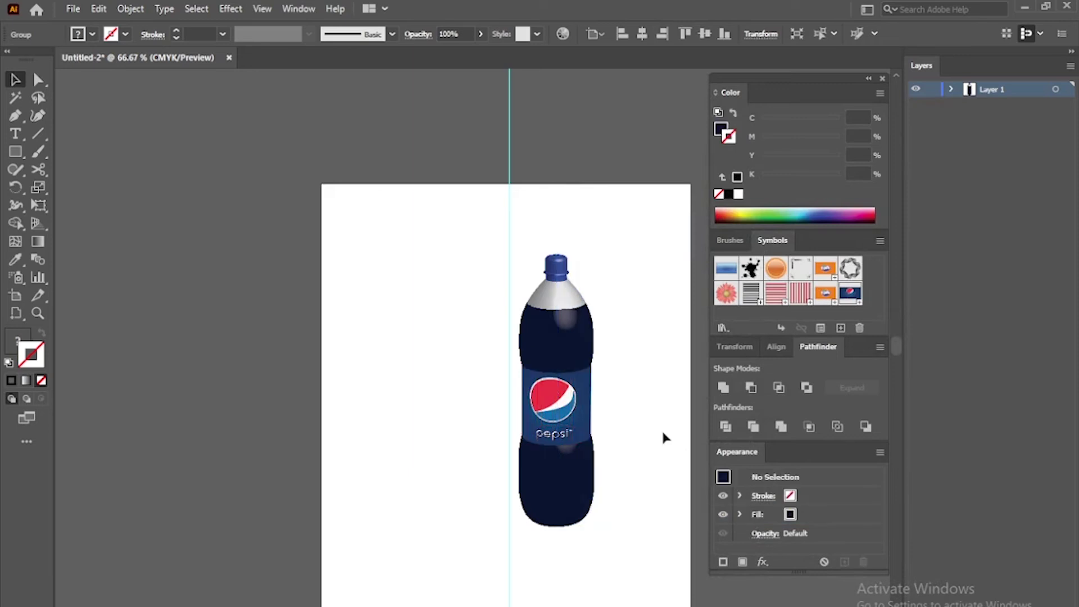
# - Move the bottle higher on the artboard, hide all panels, zoom in and deselect it
pyautogui.click(584, 426)
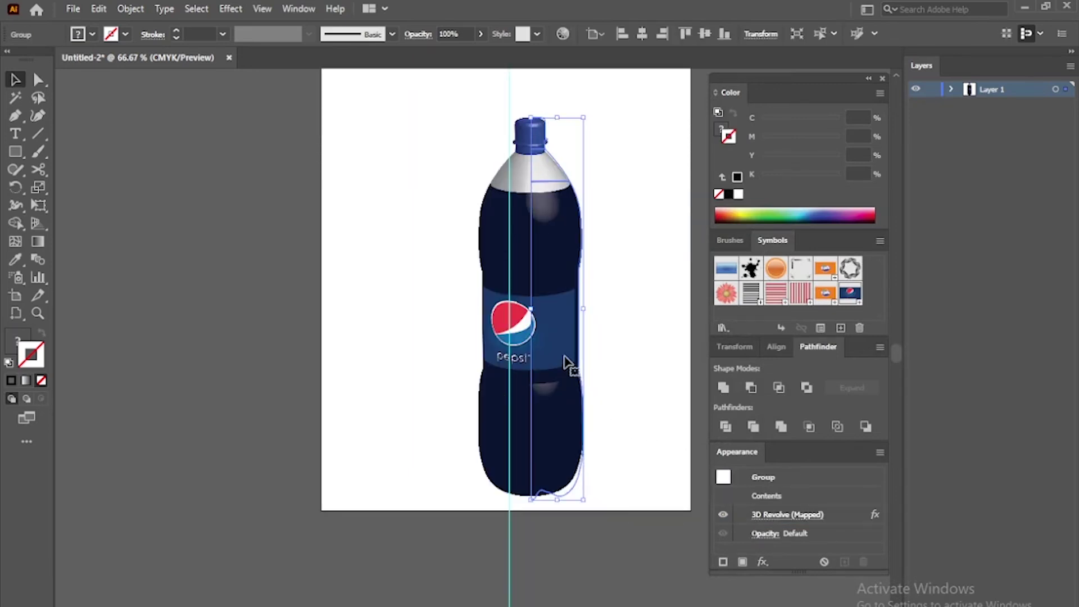
pyautogui.moveTo(567, 360); pyautogui.dragTo(568, 337)
pyautogui.press('Tab')
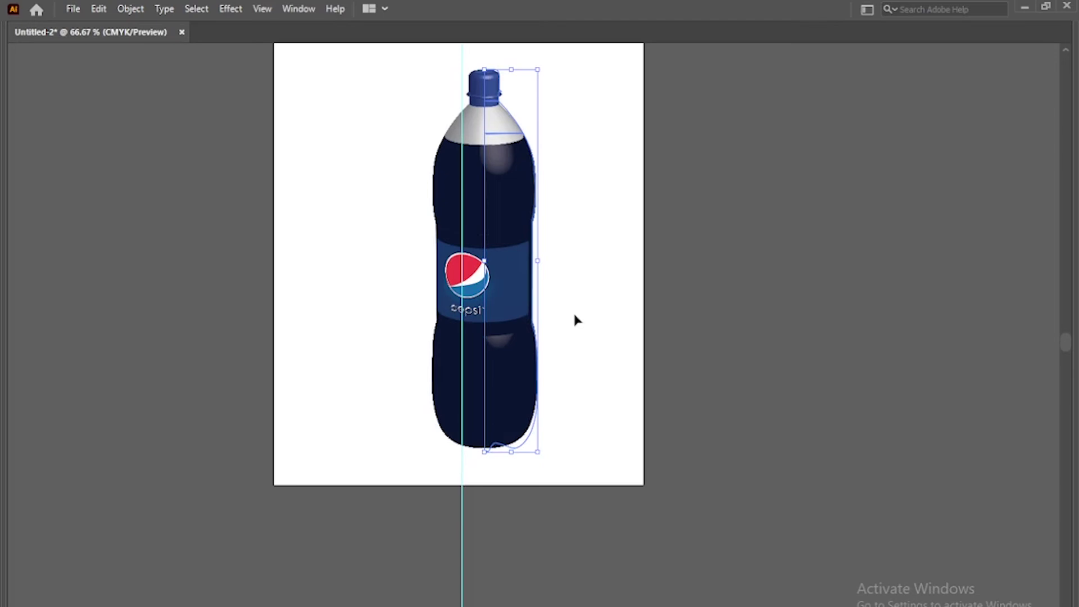
pyautogui.scroll(1, 577, 318)
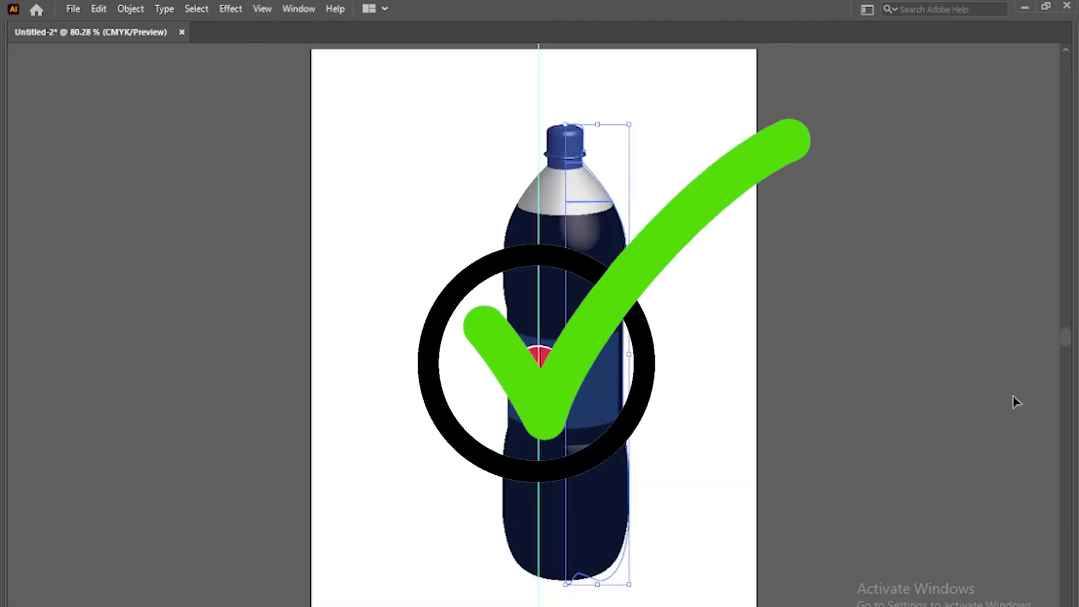
pyautogui.click(940, 352)
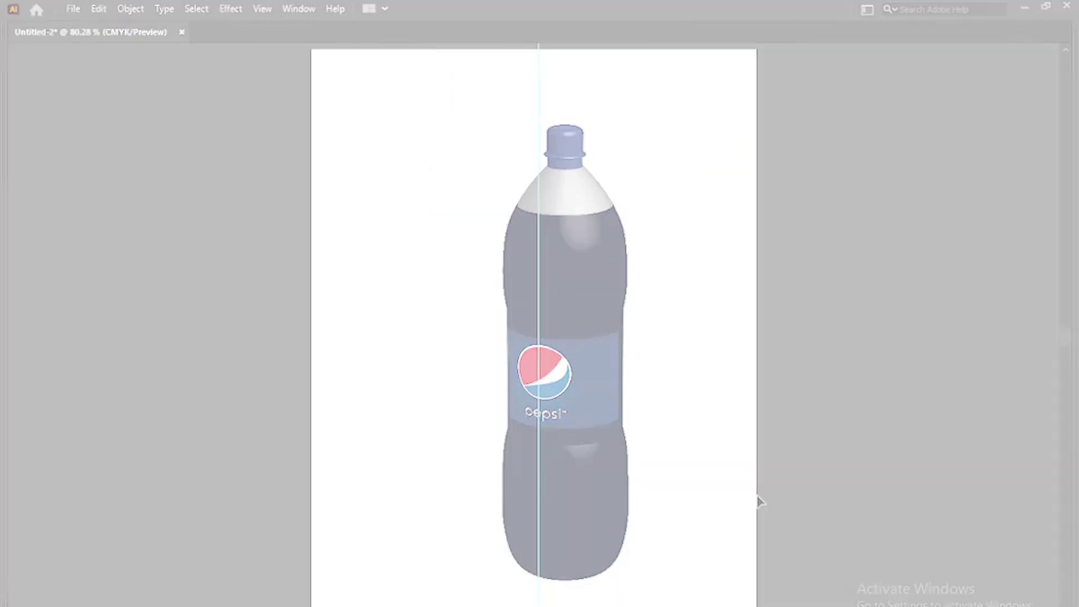